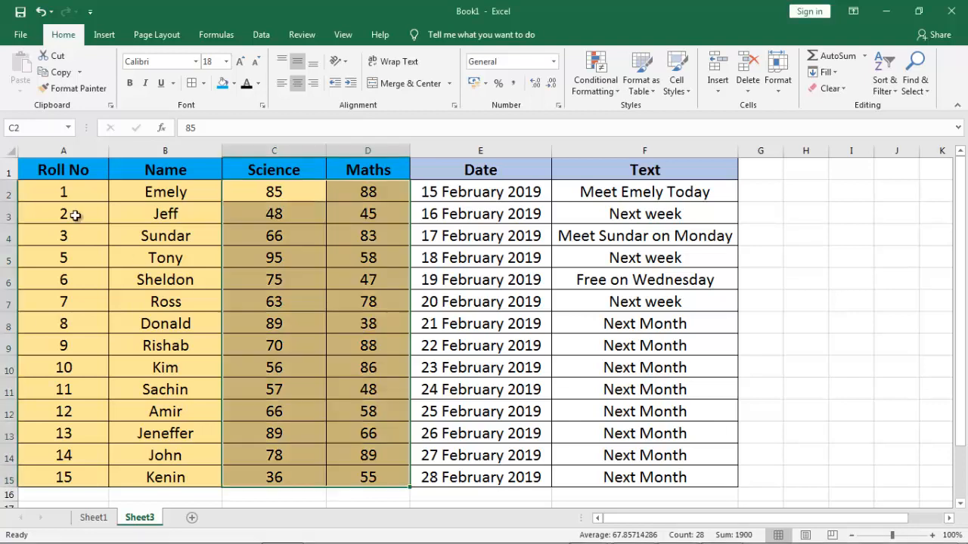
{"action": "left_click_drag", "start_coordinate": [60, 165], "coordinate": [361, 481]}
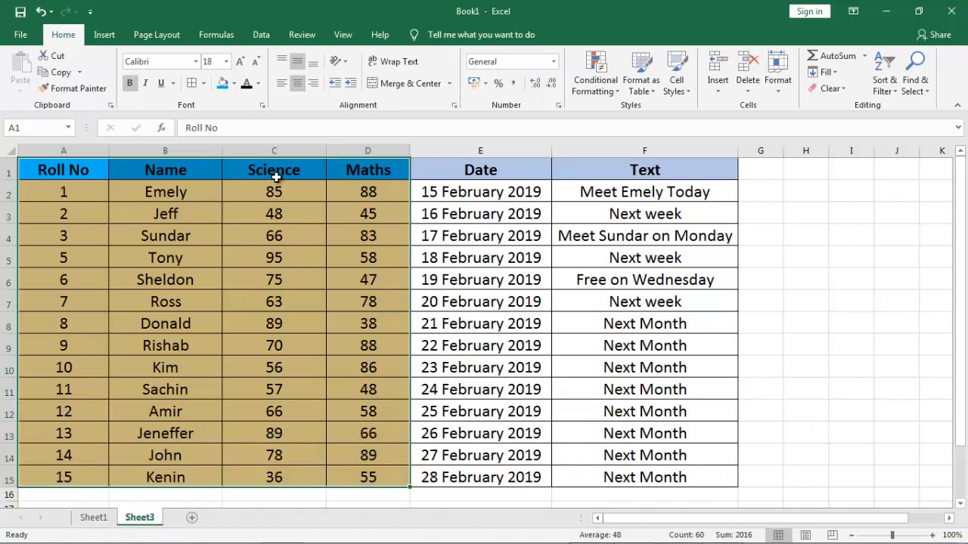
{"action": "left_click_drag", "start_coordinate": [274, 192], "coordinate": [367, 478]}
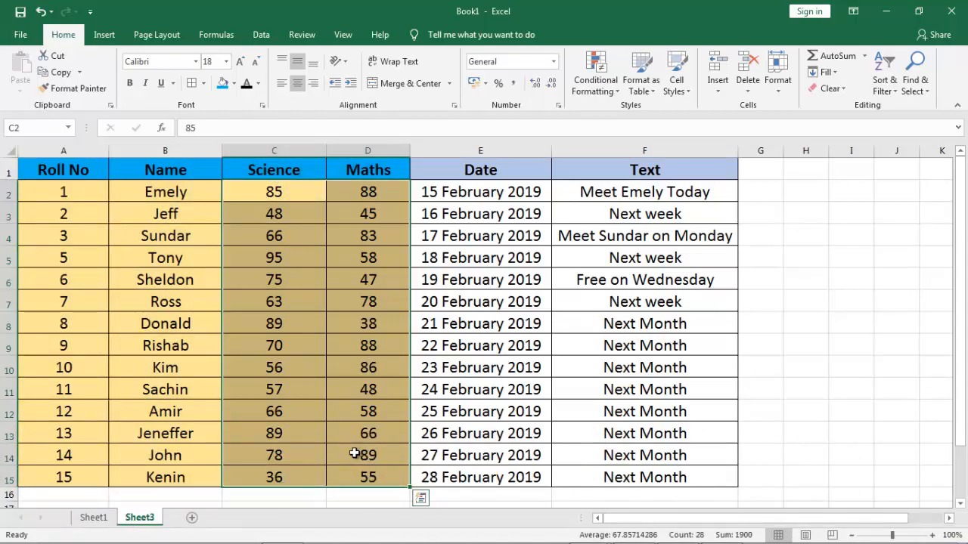
{"action": "left_click", "coordinate": [313, 281]}
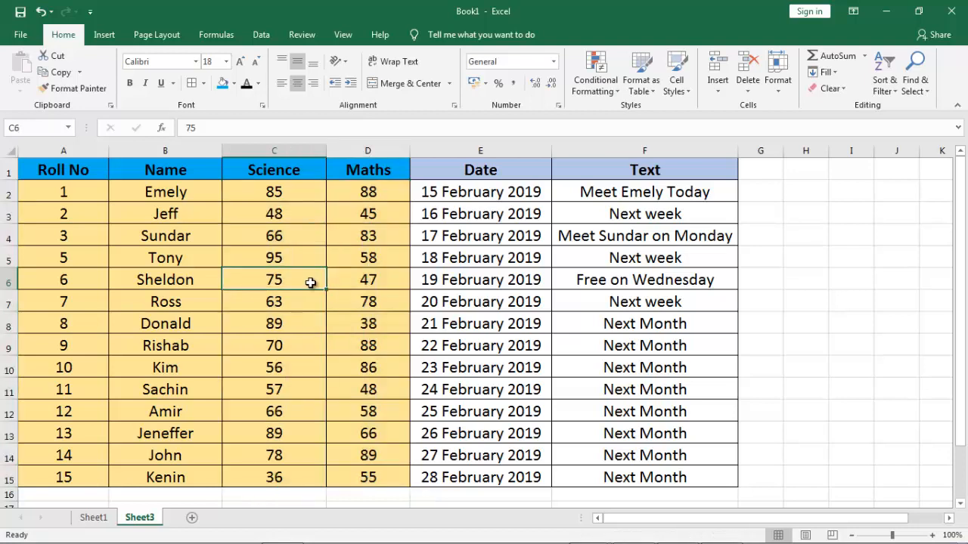
Step: Start a Less Than highlight rule for the Science and Maths marks in C2:D15 with 50 as the threshold
{"action": "left_click_drag", "start_coordinate": [279, 198], "coordinate": [368, 477]}
{"action": "left_click_drag", "start_coordinate": [282, 186], "coordinate": [355, 470]}
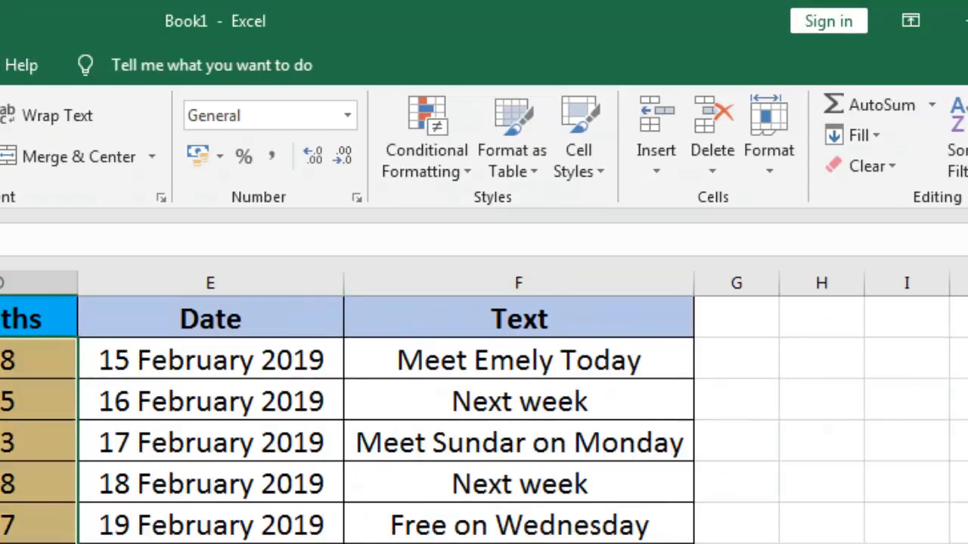
{"action": "left_click", "coordinate": [467, 181]}
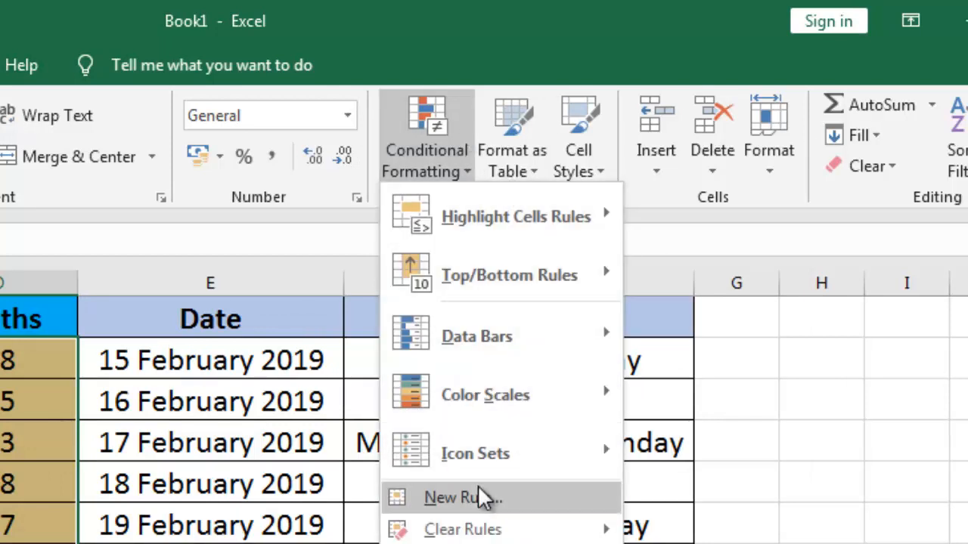
{"action": "mouse_move", "coordinate": [535, 222]}
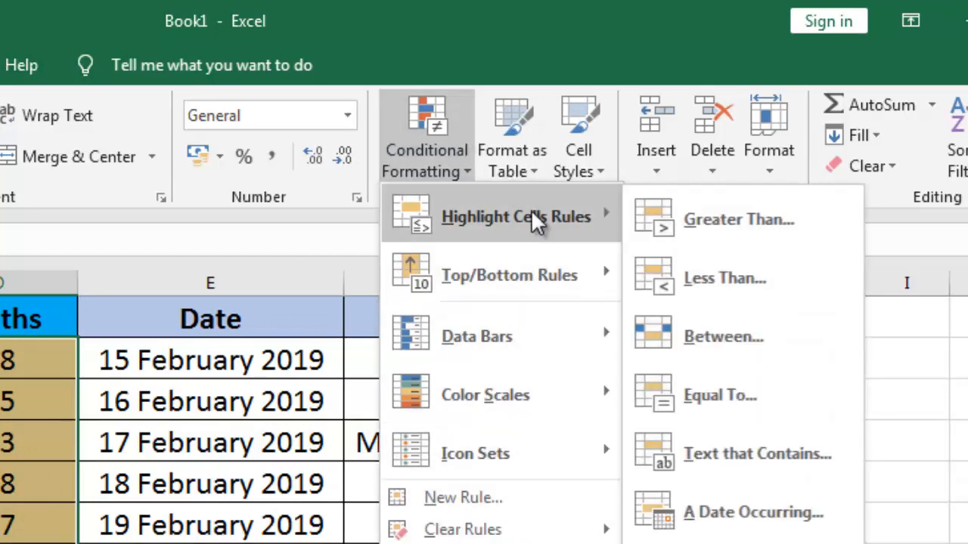
{"action": "left_click", "coordinate": [715, 280]}
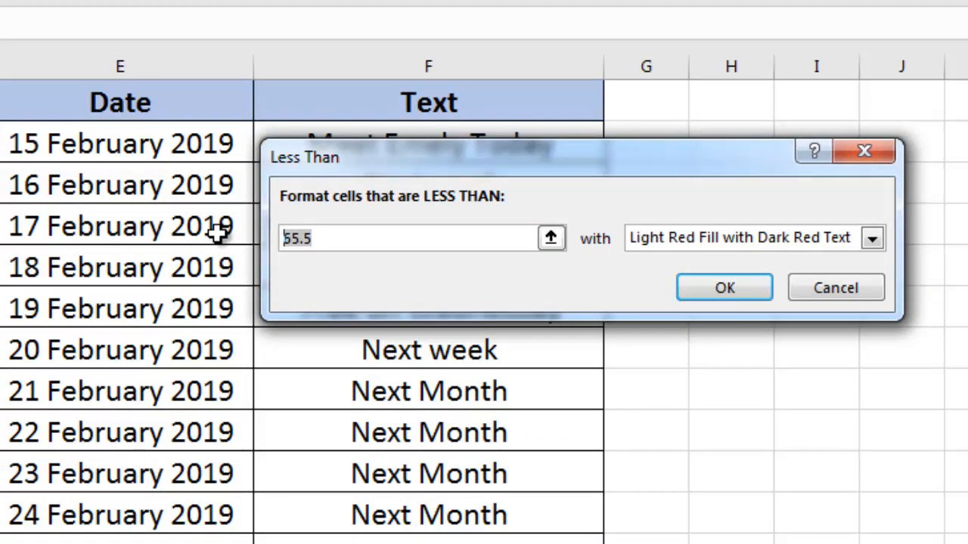
{"action": "type", "text": "50"}
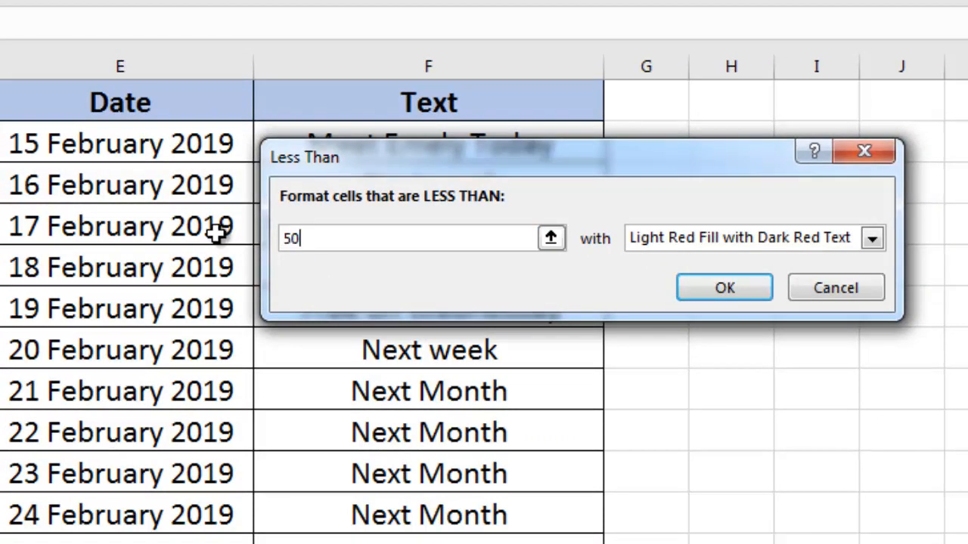
Step: Try the preset formats Yellow Fill with Dark Yellow Text, Green Fill with Dark Green Text, Light Red Fill and Red Text for the rule
{"action": "left_click", "coordinate": [767, 238]}
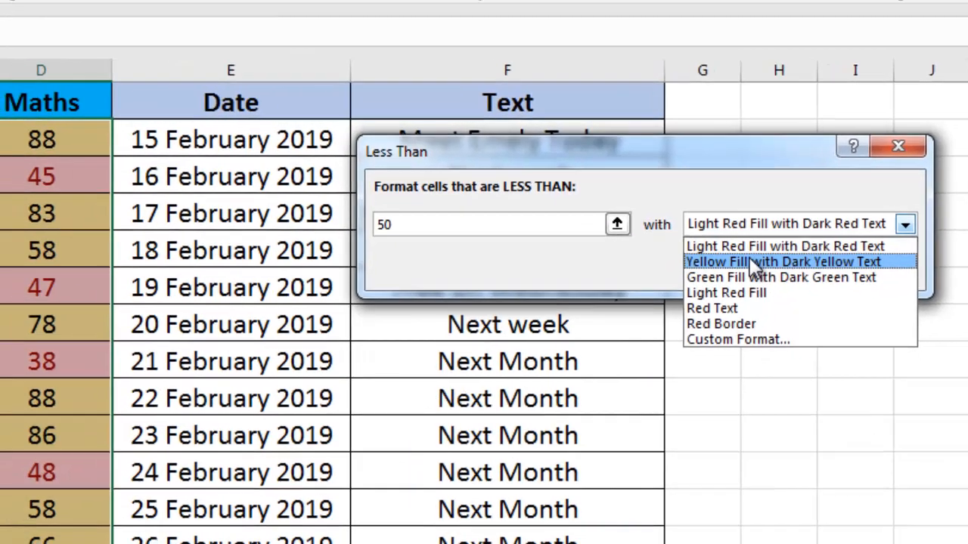
{"action": "left_click", "coordinate": [698, 278]}
{"action": "left_click", "coordinate": [856, 206]}
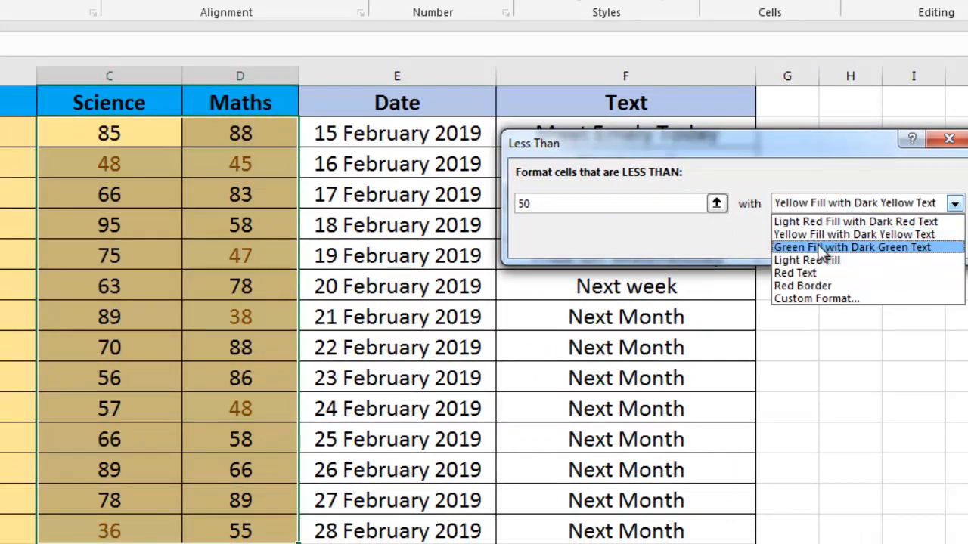
{"action": "left_click", "coordinate": [817, 248]}
{"action": "left_click", "coordinate": [829, 205]}
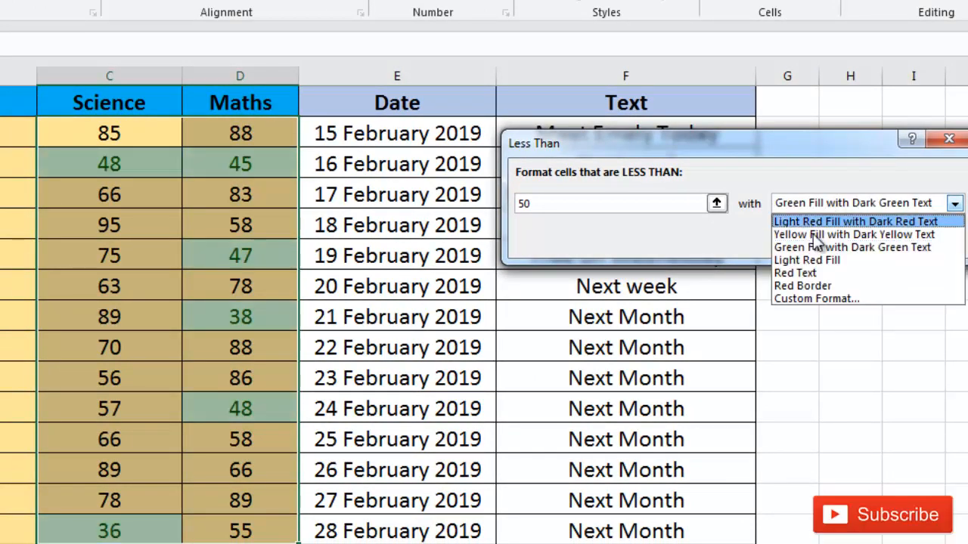
{"action": "left_click", "coordinate": [806, 261]}
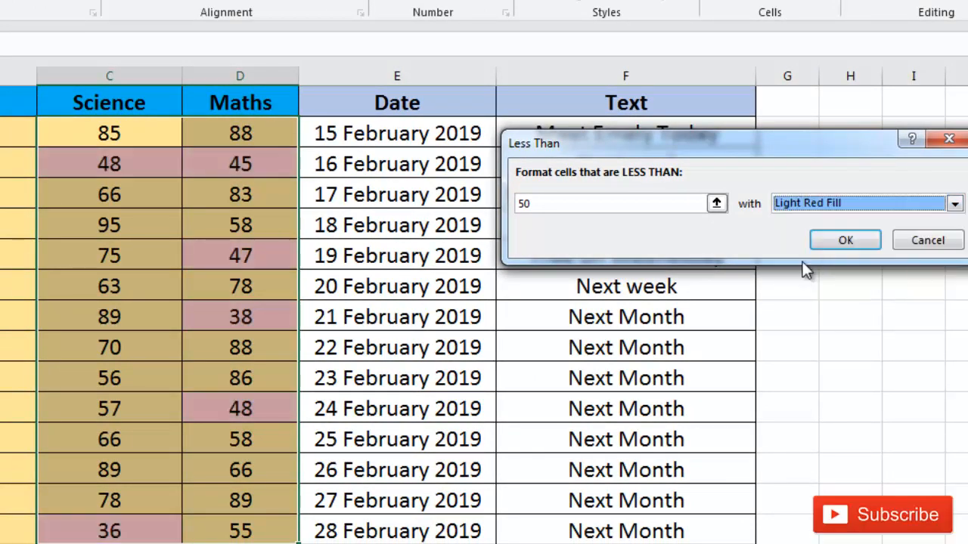
{"action": "left_click", "coordinate": [812, 204]}
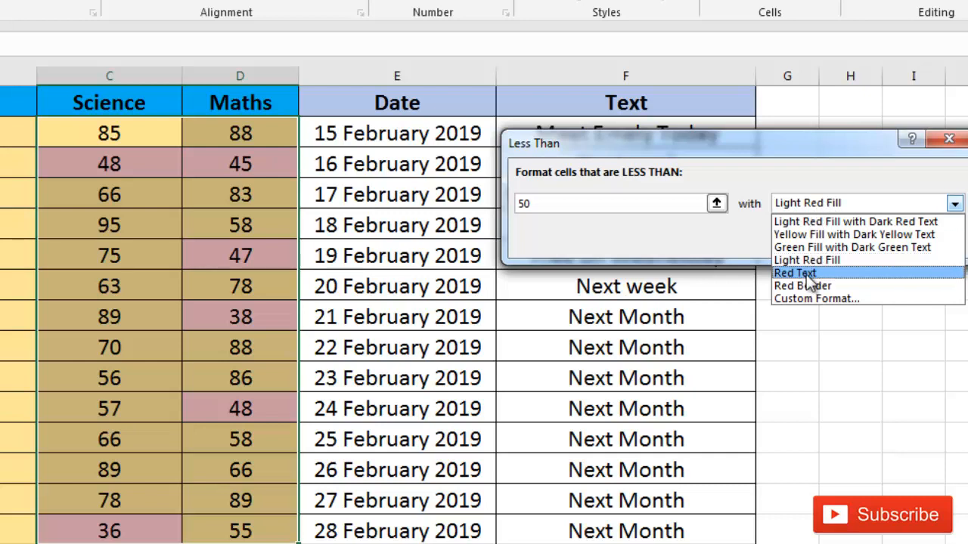
{"action": "left_click", "coordinate": [806, 273]}
Step: Choose a custom format for the Less Than rule and set its font colour to Automatic
{"action": "left_click", "coordinate": [816, 203]}
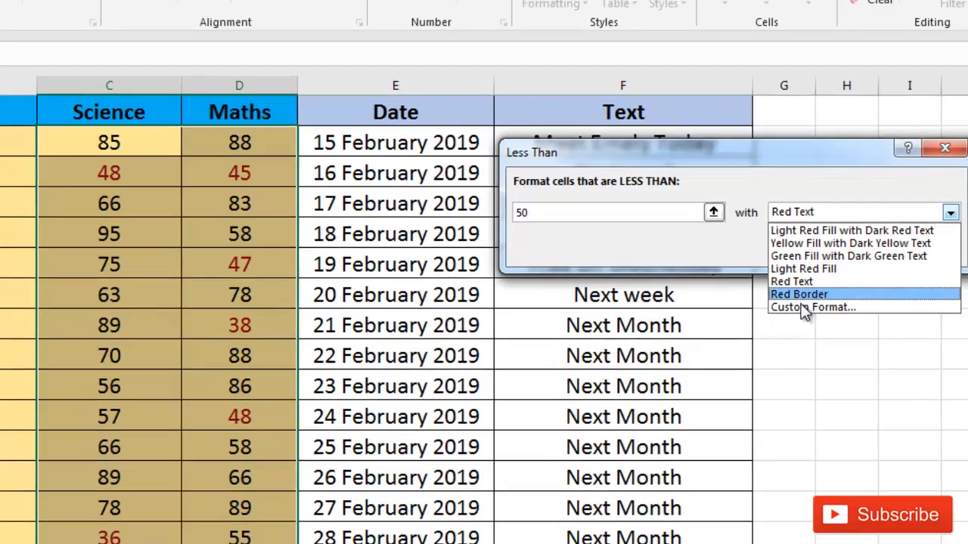
{"action": "left_click", "coordinate": [804, 308]}
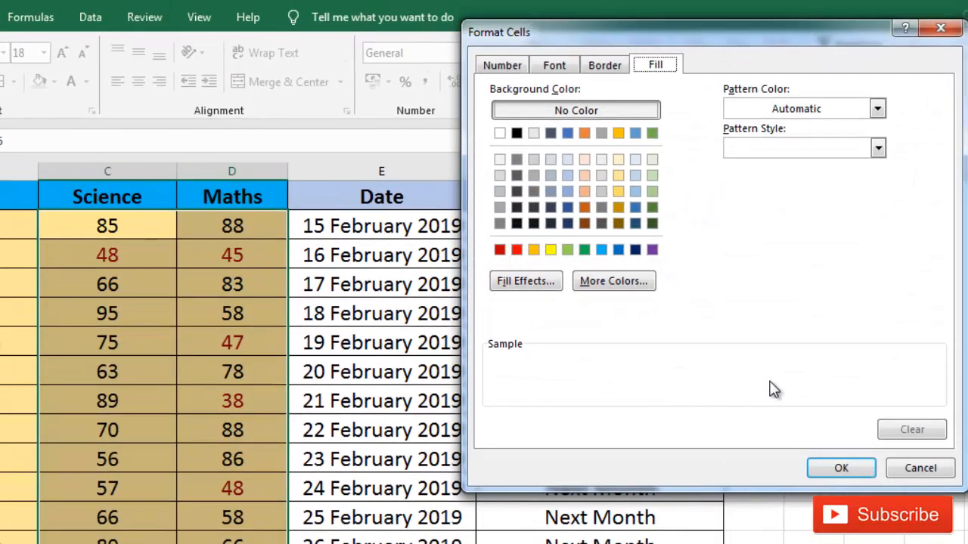
{"action": "left_click", "coordinate": [554, 65]}
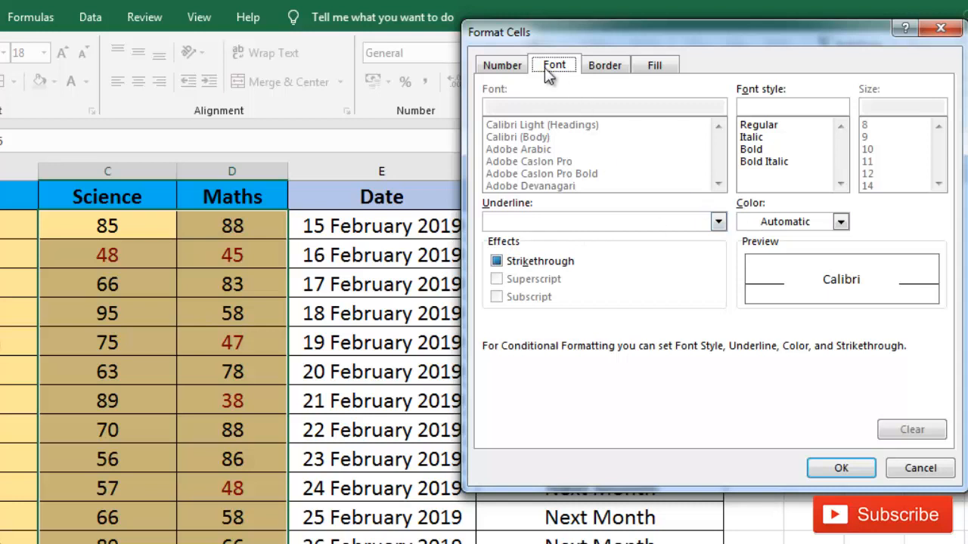
{"action": "left_click", "coordinate": [840, 221]}
{"action": "left_click", "coordinate": [762, 250]}
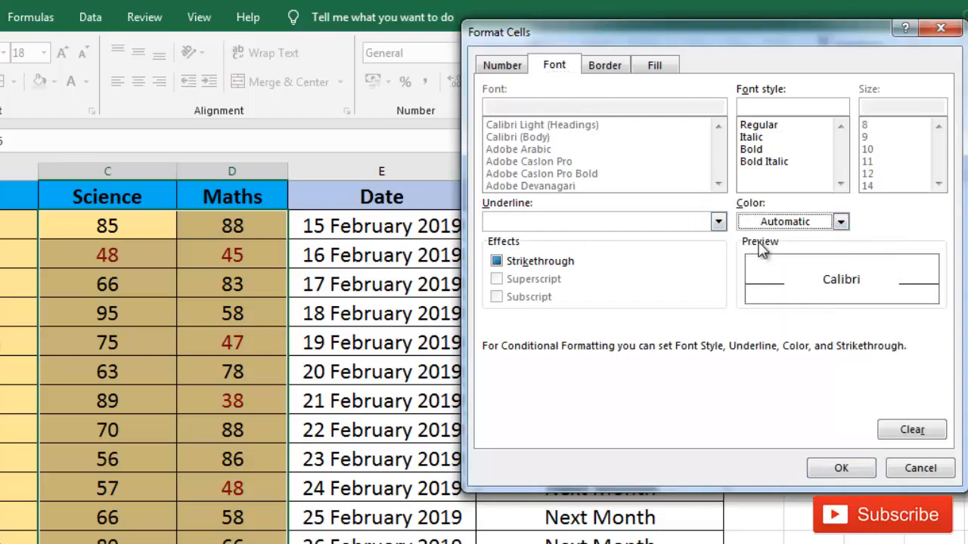
Step: Try red, light orange and dark orange from the palette as the custom format's background colour
{"action": "left_click", "coordinate": [660, 68]}
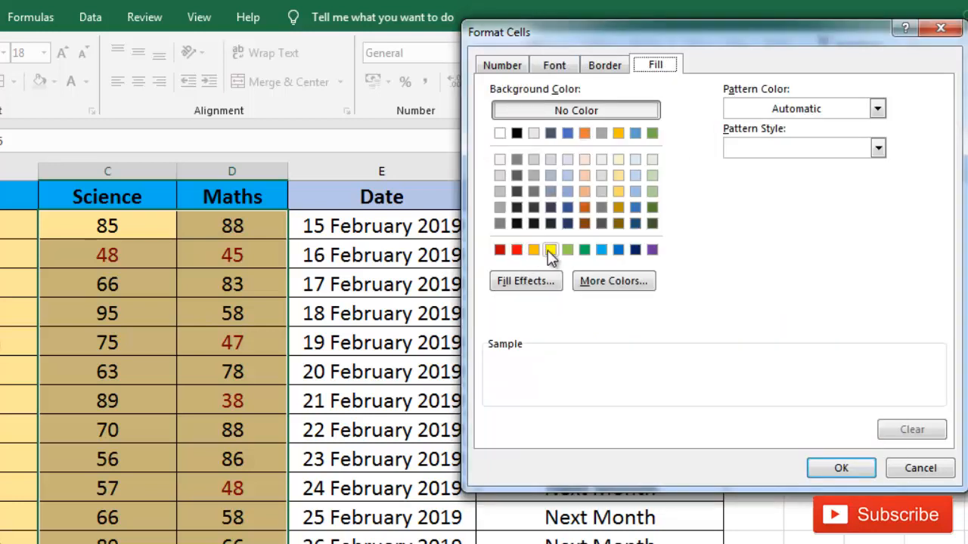
{"action": "left_click", "coordinate": [517, 252]}
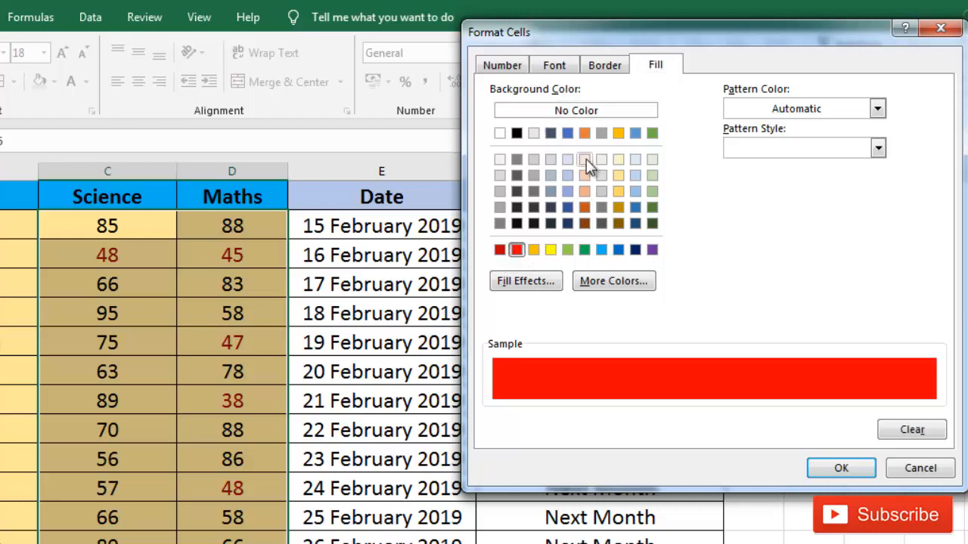
{"action": "left_click", "coordinate": [585, 191]}
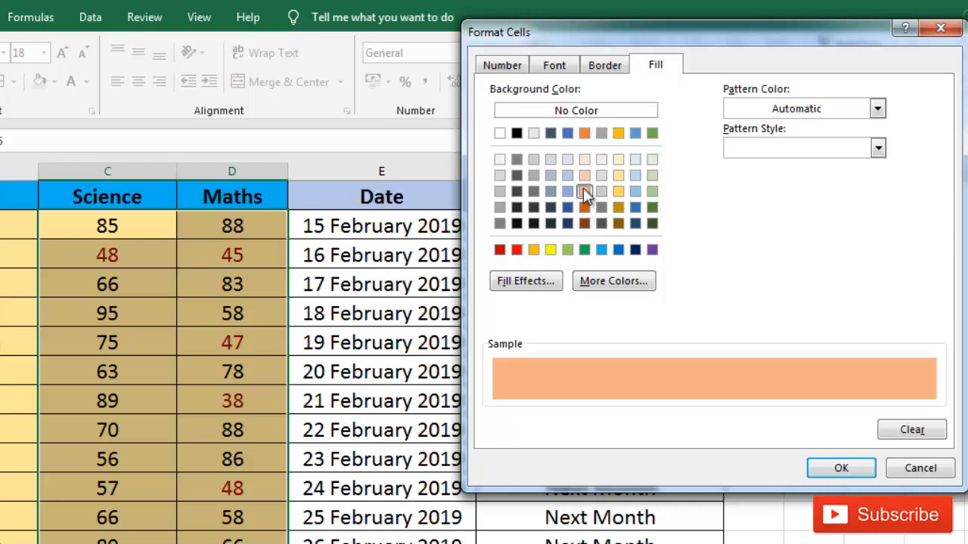
{"action": "left_click", "coordinate": [584, 203]}
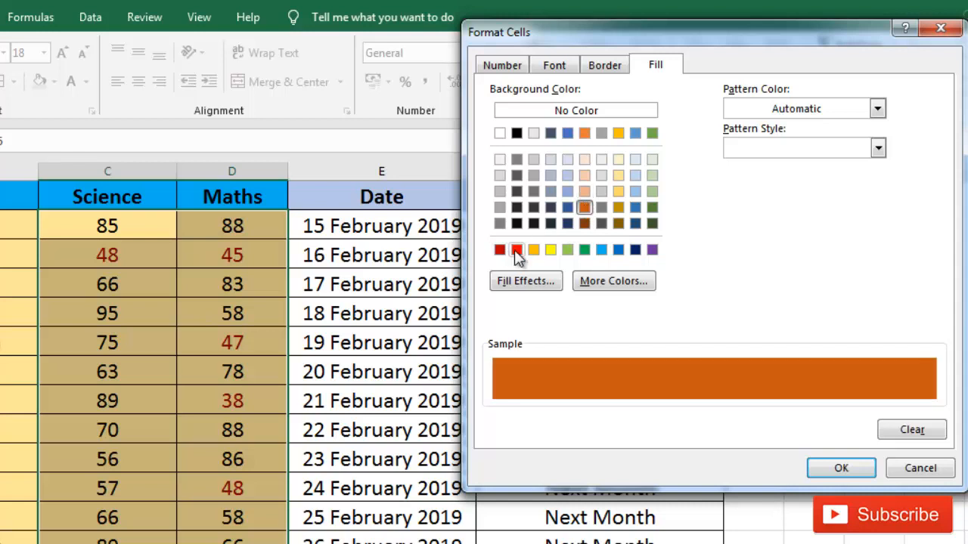
{"action": "left_click", "coordinate": [515, 251]}
{"action": "left_click", "coordinate": [584, 208]}
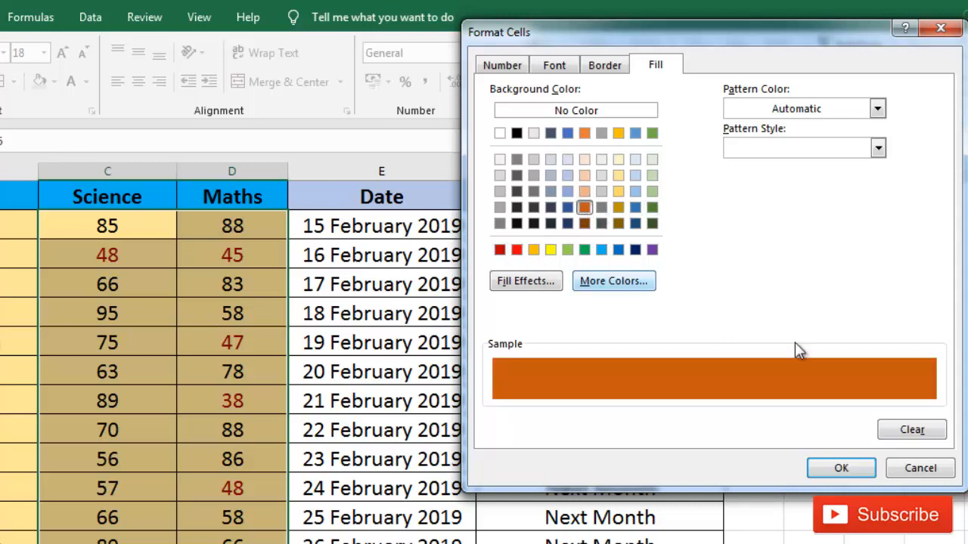
Step: Mix a custom bright orange-red background colour for the format and apply the Less Than rule to the marks
{"action": "left_click", "coordinate": [622, 281]}
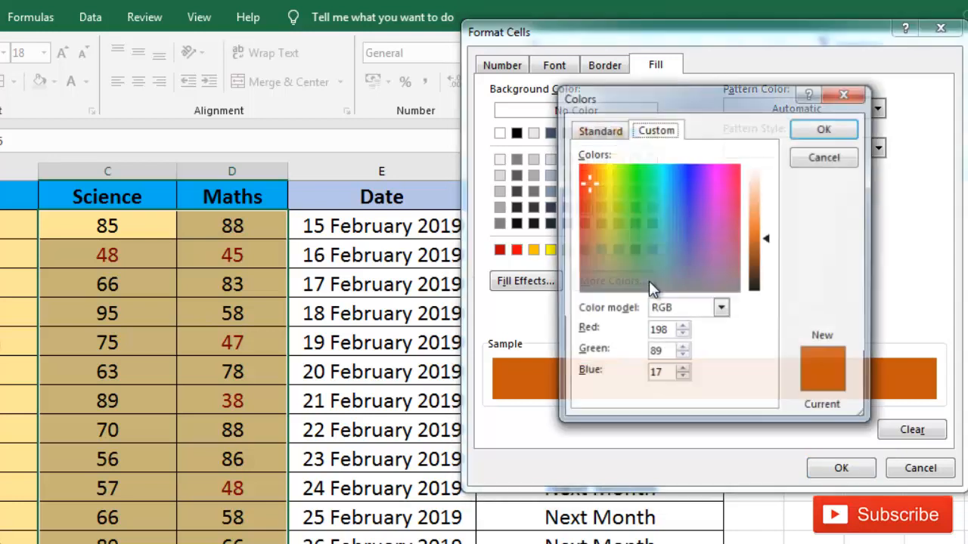
{"action": "left_click_drag", "start_coordinate": [593, 198], "coordinate": [582, 171]}
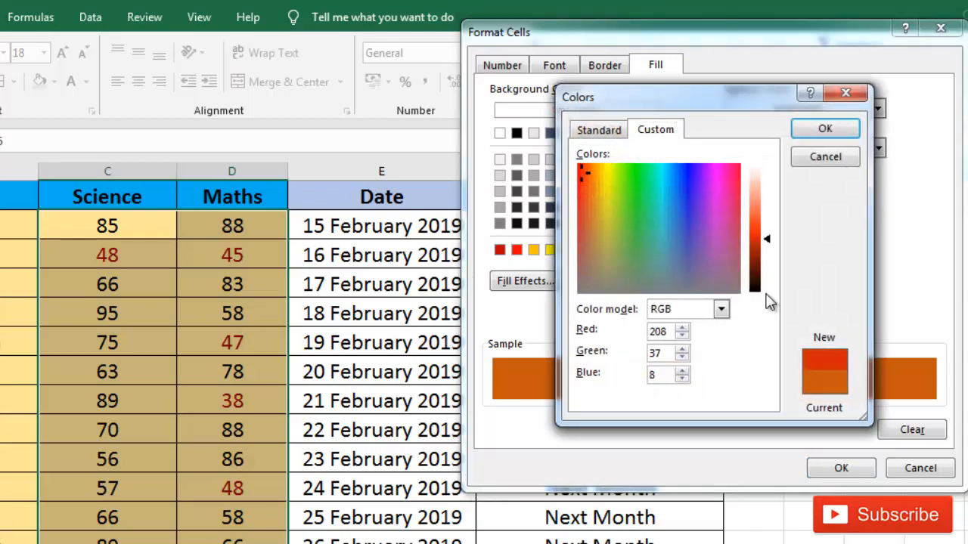
{"action": "left_click_drag", "start_coordinate": [768, 249], "coordinate": [772, 217]}
{"action": "left_click", "coordinate": [829, 127]}
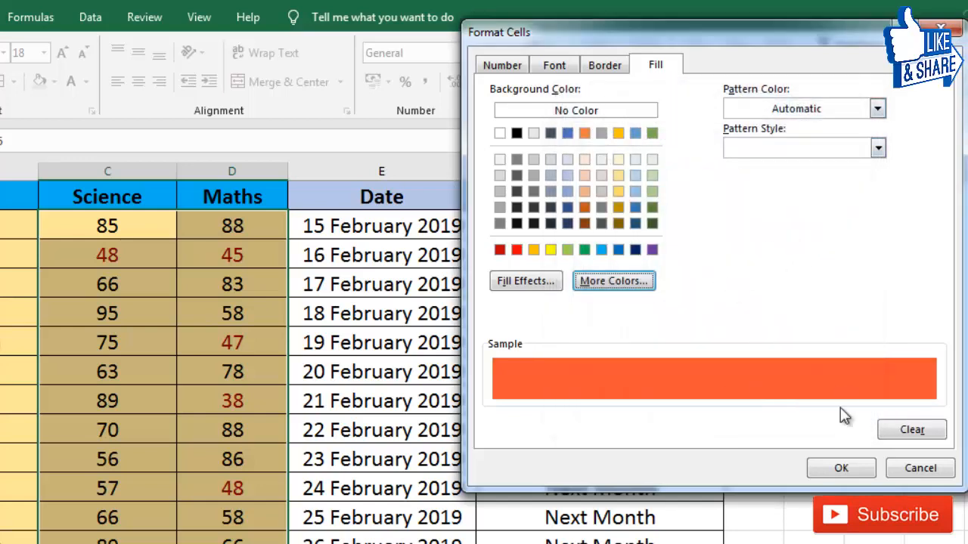
{"action": "left_click", "coordinate": [838, 473]}
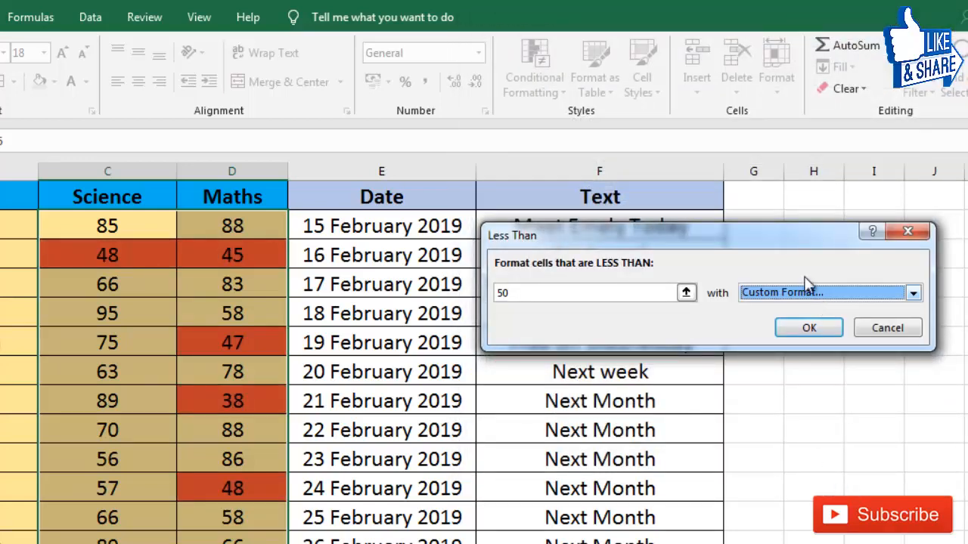
{"action": "left_click", "coordinate": [806, 328]}
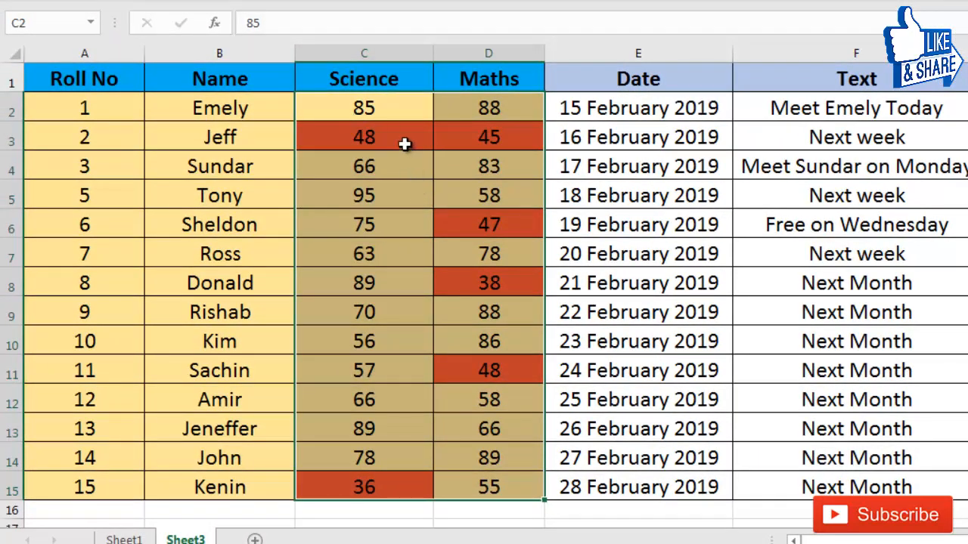
{"action": "left_click_drag", "start_coordinate": [404, 141], "coordinate": [30, 137]}
{"action": "left_click", "coordinate": [488, 285]}
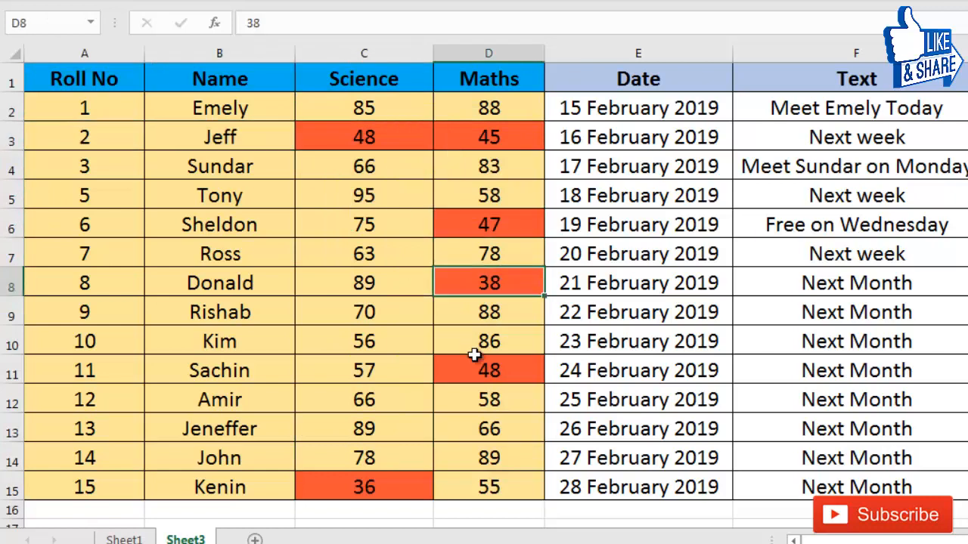
{"action": "left_click", "coordinate": [454, 370]}
{"action": "left_click", "coordinate": [374, 482]}
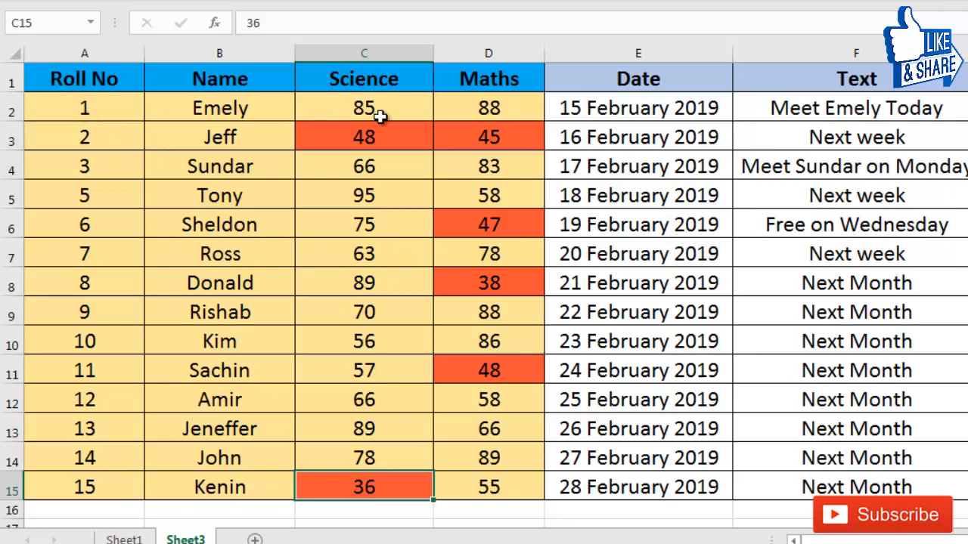
Step: Start a Top 10 Items conditional formatting rule for the Science marks in C2:C15
{"action": "left_click_drag", "start_coordinate": [380, 115], "coordinate": [378, 488]}
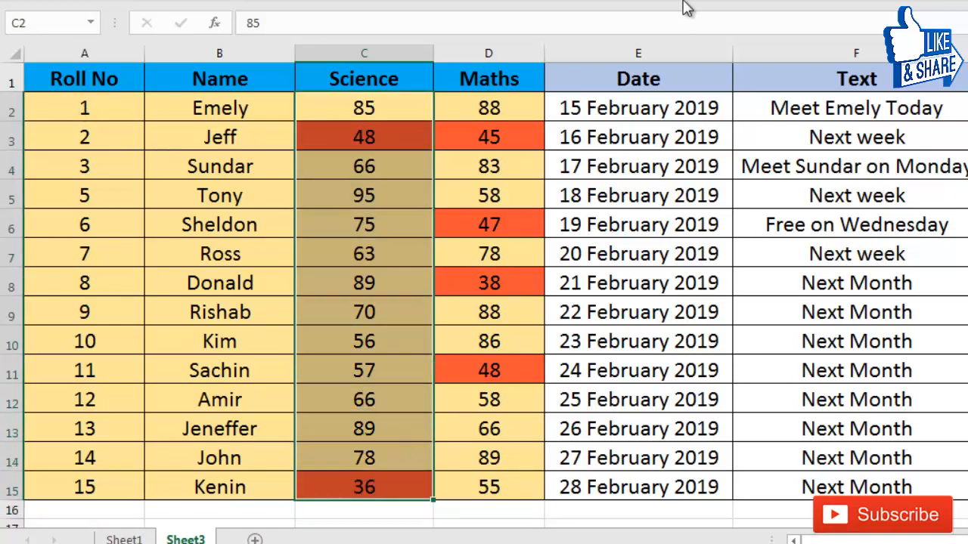
{"action": "left_click", "coordinate": [378, 206]}
{"action": "left_click_drag", "start_coordinate": [365, 106], "coordinate": [346, 492]}
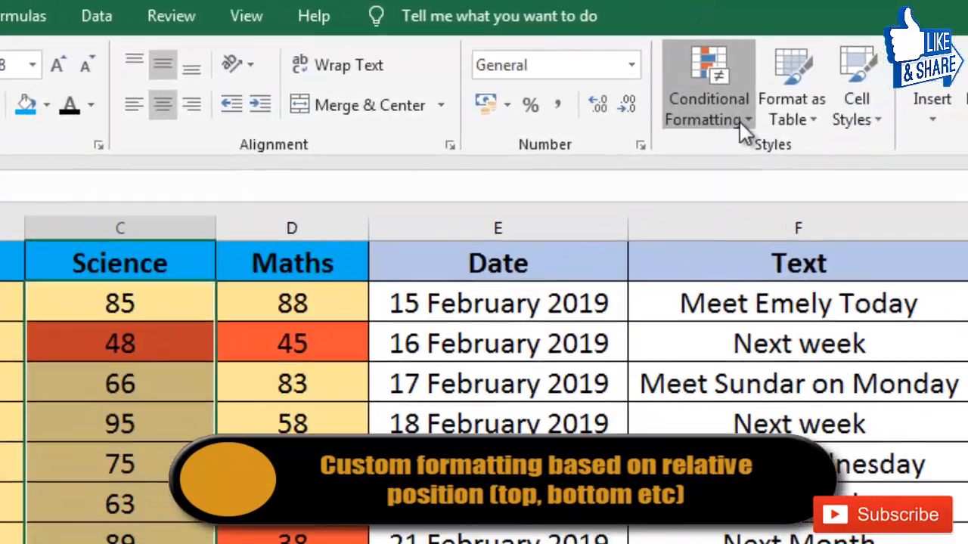
{"action": "left_click", "coordinate": [744, 132]}
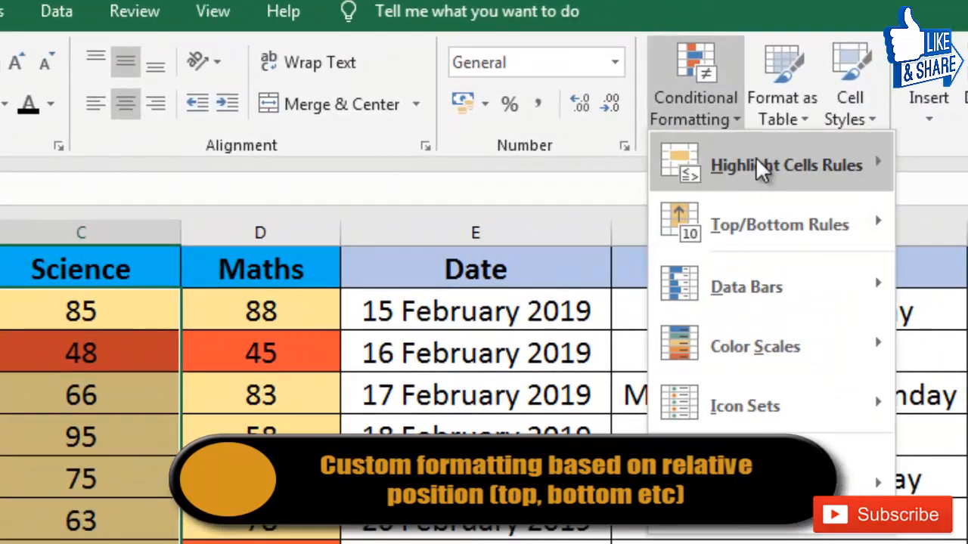
{"action": "mouse_move", "coordinate": [756, 159]}
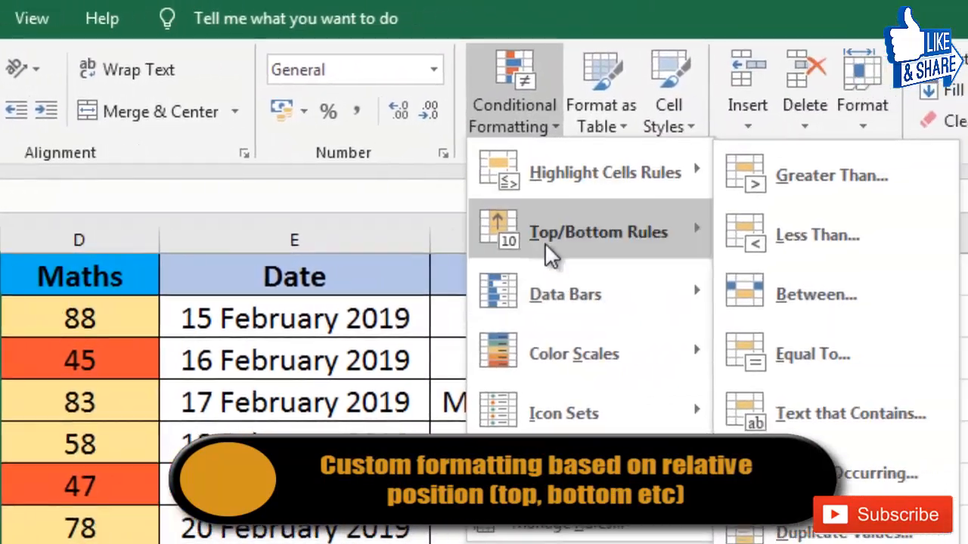
{"action": "mouse_move", "coordinate": [862, 226]}
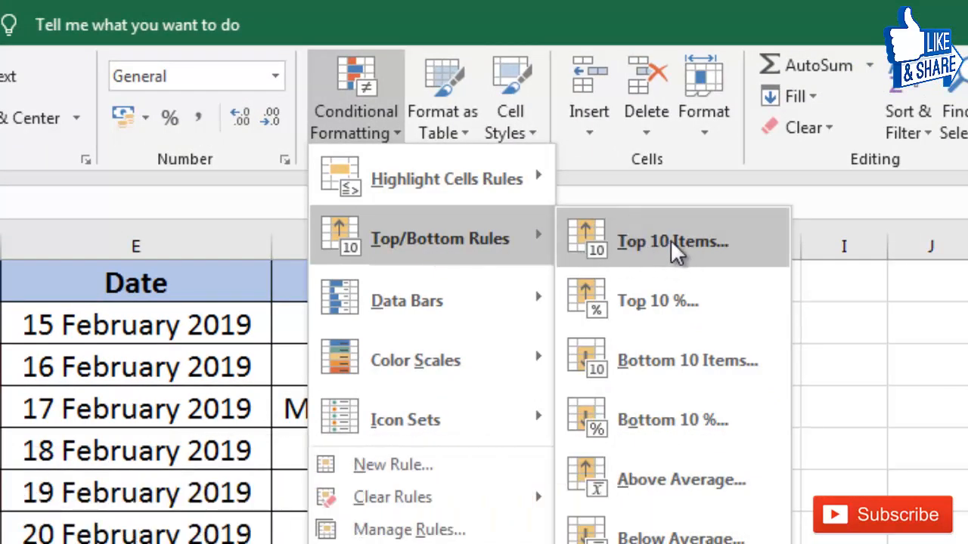
{"action": "left_click", "coordinate": [691, 242]}
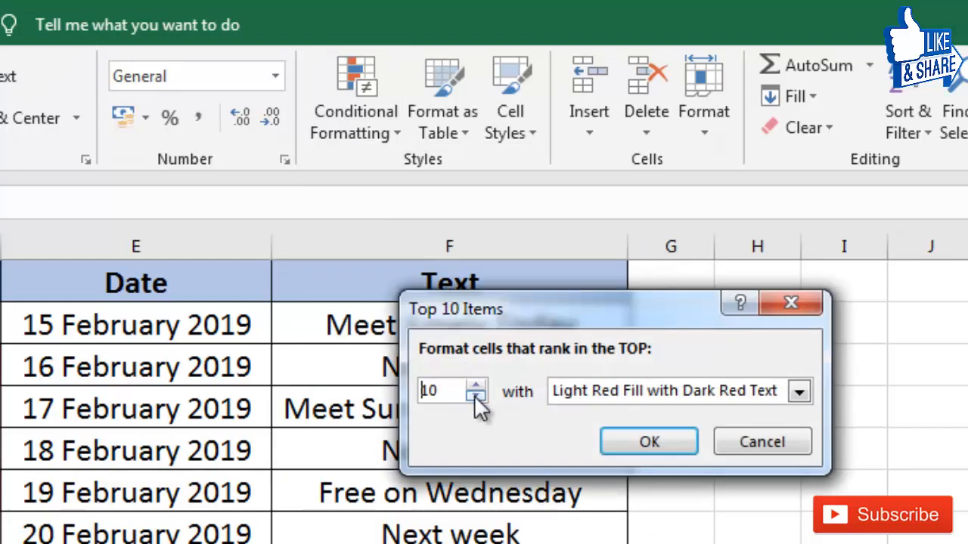
Step: Set the rule to the top 3 with Green Fill with Dark Green Text and apply it
{"action": "left_click", "coordinate": [476, 396]}
{"action": "left_click", "coordinate": [476, 396]}
{"action": "left_click", "coordinate": [476, 396]}
{"action": "left_click", "coordinate": [477, 397]}
{"action": "left_click", "coordinate": [799, 391]}
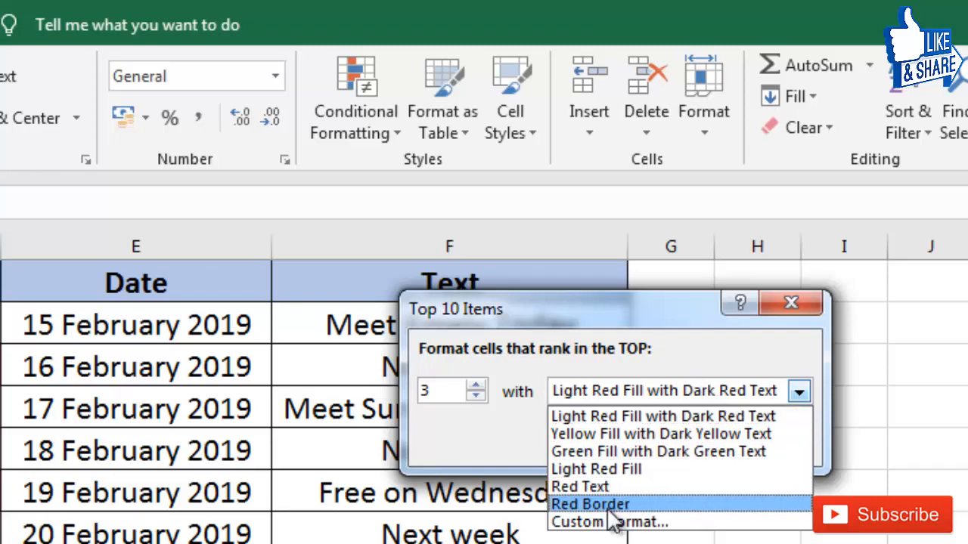
{"action": "left_click", "coordinate": [603, 453]}
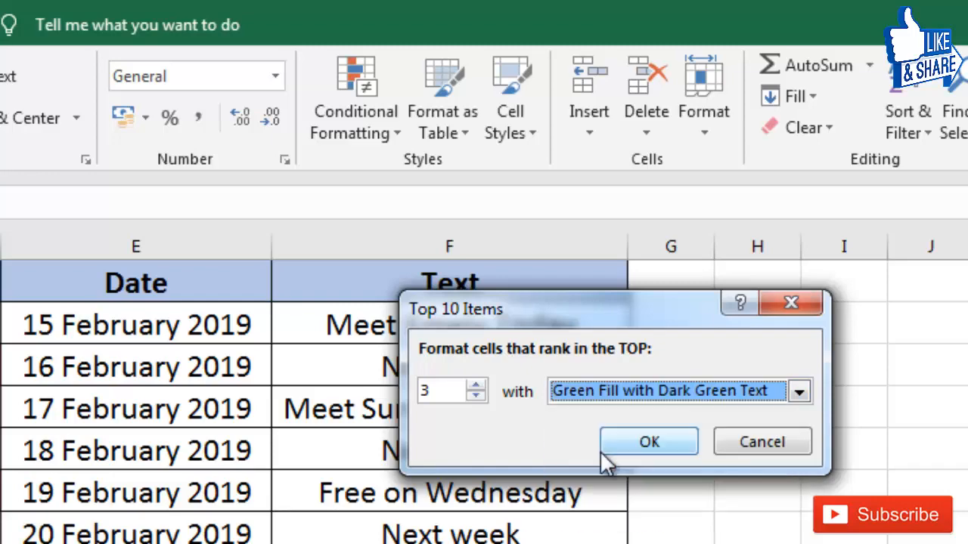
{"action": "left_click", "coordinate": [658, 448]}
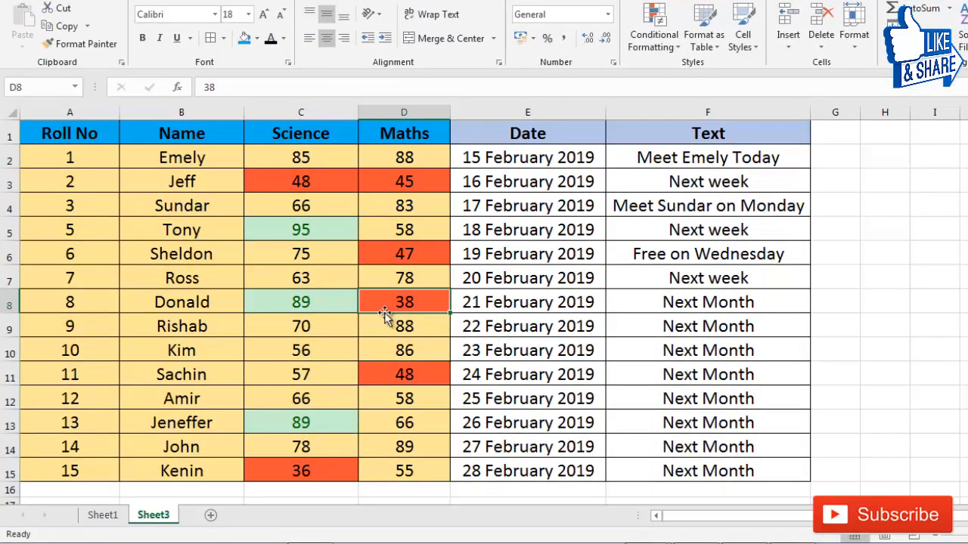
Step: Check the highlighted top-ranked marks in the Science column
{"action": "left_click", "coordinate": [272, 244]}
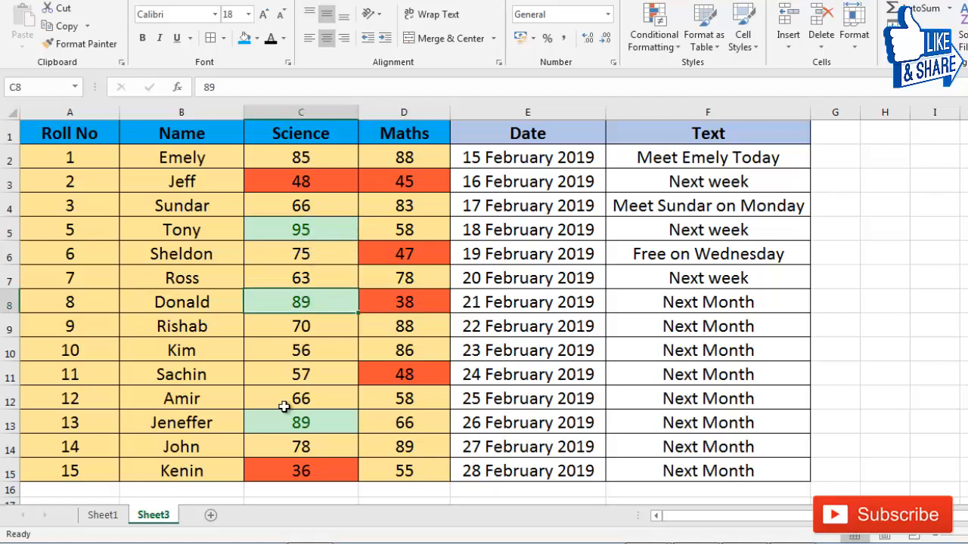
{"action": "left_click", "coordinate": [276, 306]}
{"action": "left_click", "coordinate": [270, 416]}
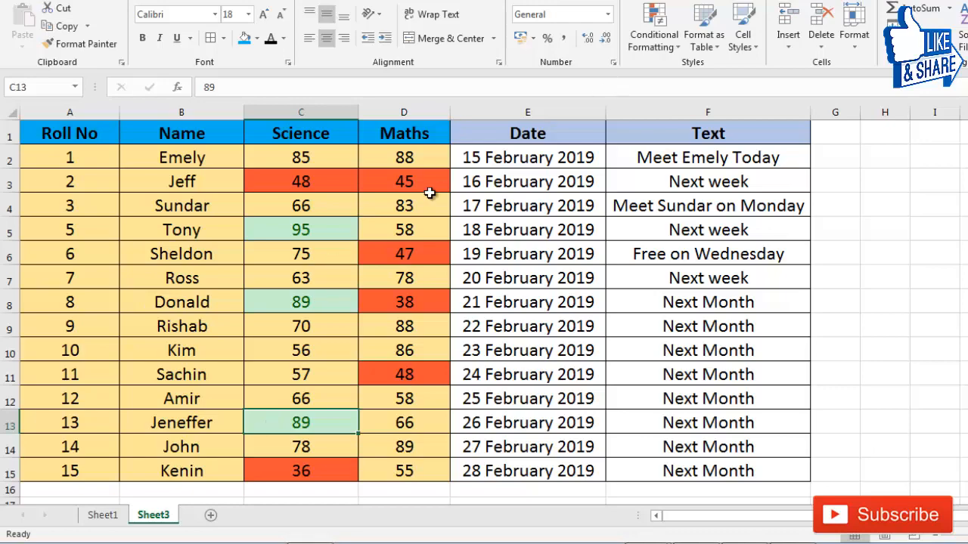
Step: Look through the highlight and top/bottom rules and preview the gradient Blue Data Bar on the Science marks
{"action": "left_click", "coordinate": [654, 38]}
{"action": "mouse_move", "coordinate": [683, 73]}
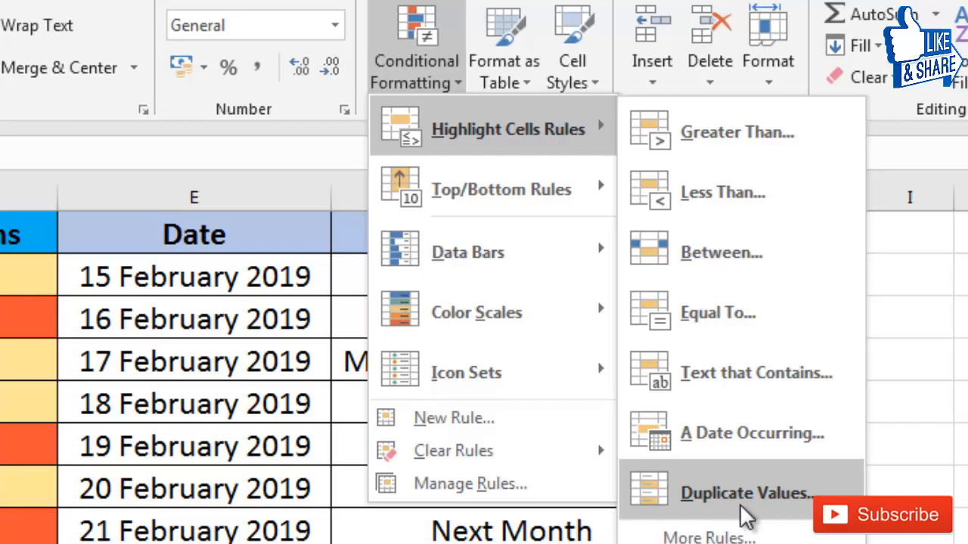
{"action": "mouse_move", "coordinate": [563, 208]}
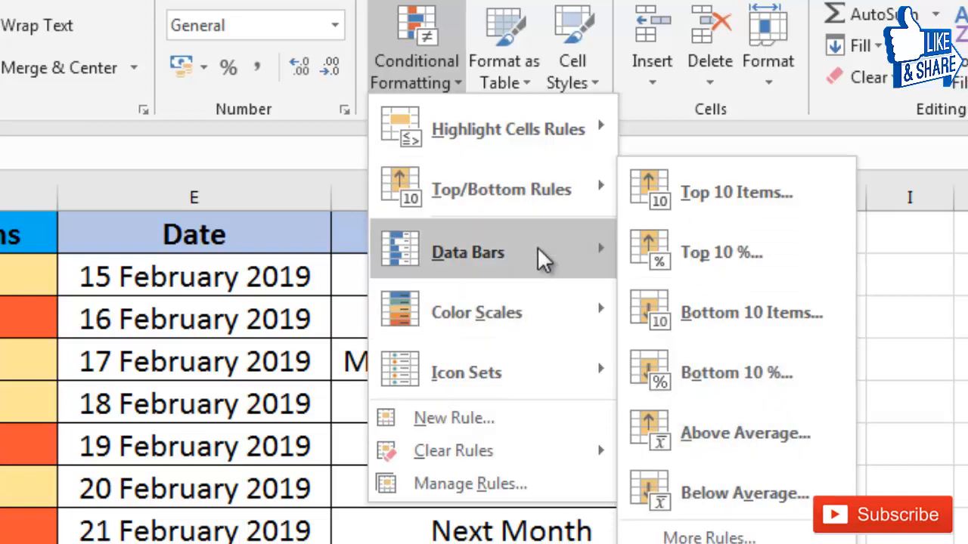
{"action": "mouse_move", "coordinate": [543, 257]}
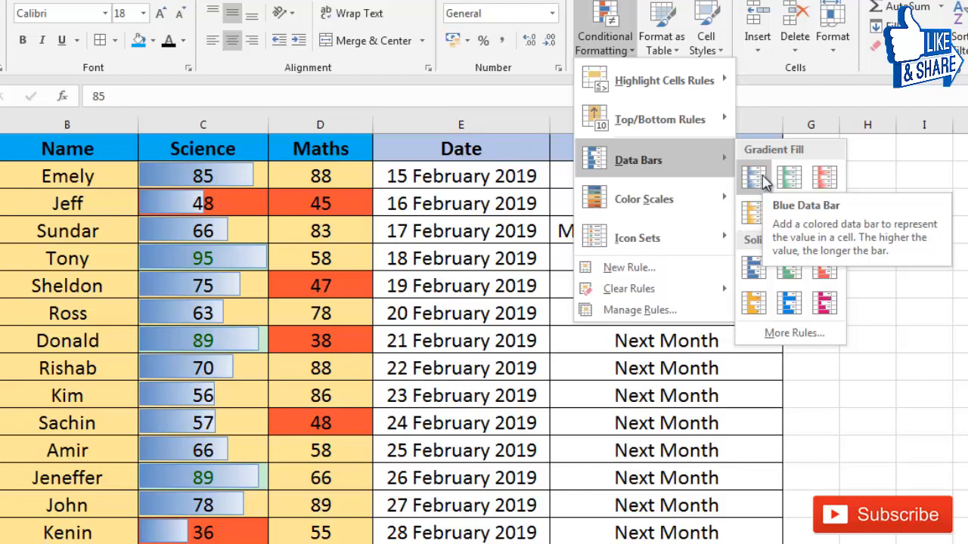
{"action": "left_click", "coordinate": [203, 148]}
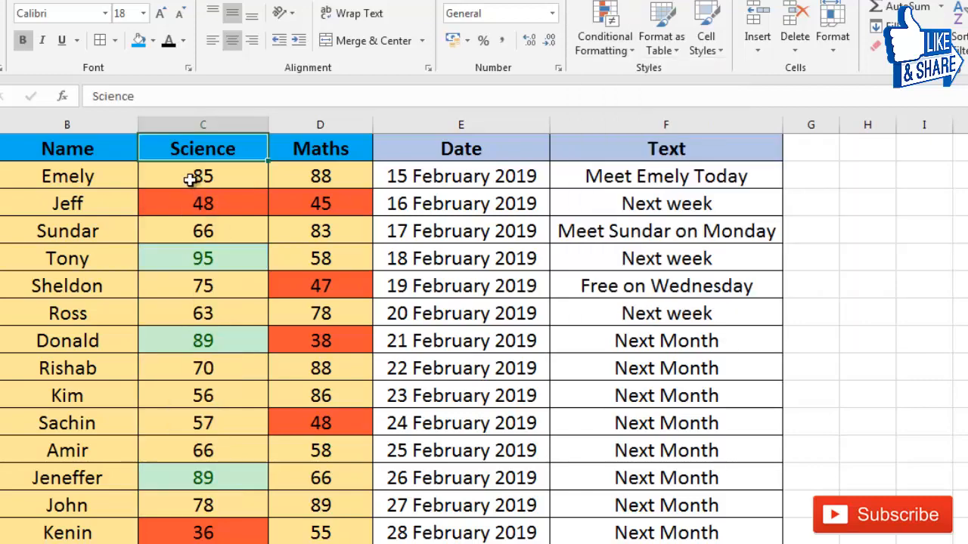
Step: Clear the conditional formatting rules from the Science marks in C2:C15 only
{"action": "left_click_drag", "start_coordinate": [203, 176], "coordinate": [201, 533]}
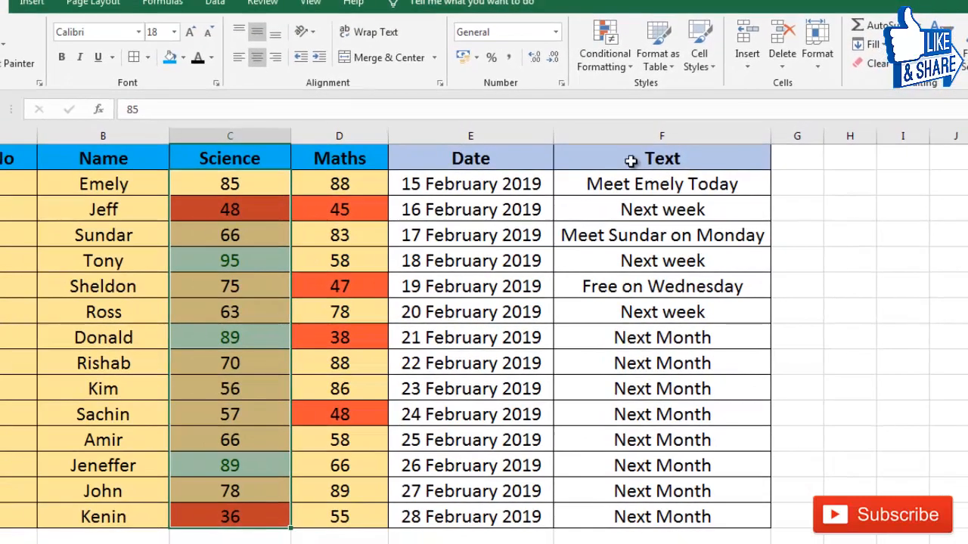
{"action": "left_click", "coordinate": [606, 44]}
{"action": "mouse_move", "coordinate": [629, 289]}
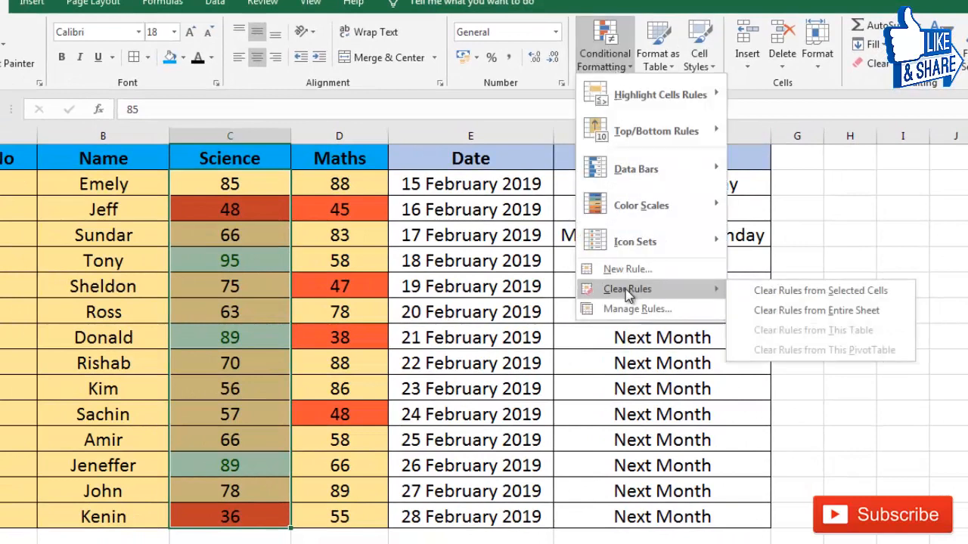
{"action": "left_click", "coordinate": [794, 290]}
{"action": "left_click", "coordinate": [247, 257]}
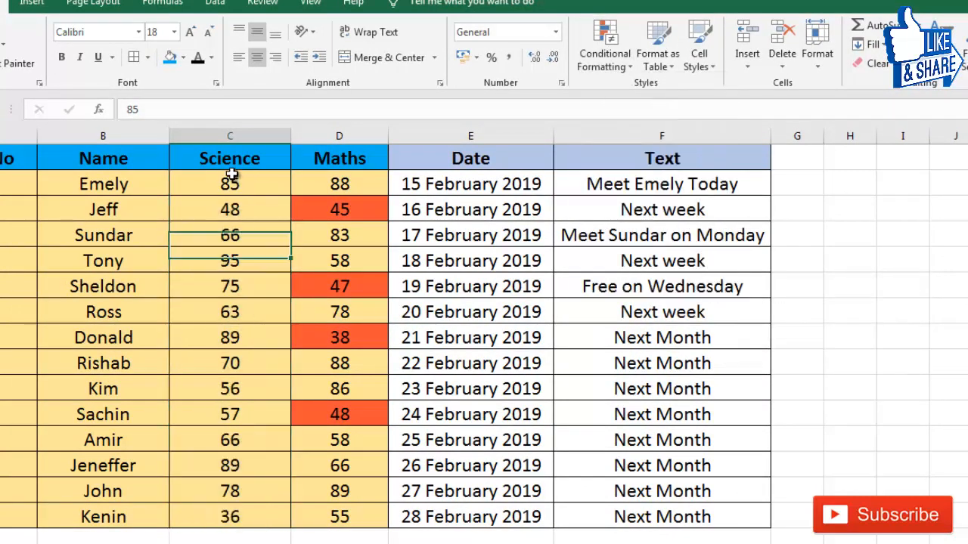
Step: Apply the Green - White - Red colour scale to the Science marks in C2:C15
{"action": "left_click_drag", "start_coordinate": [231, 182], "coordinate": [225, 517]}
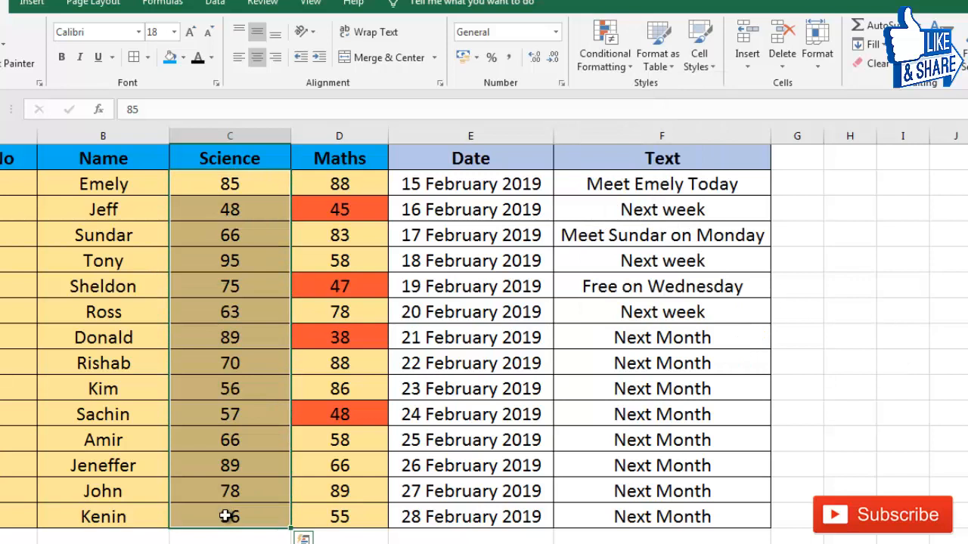
{"action": "left_click", "coordinate": [627, 65]}
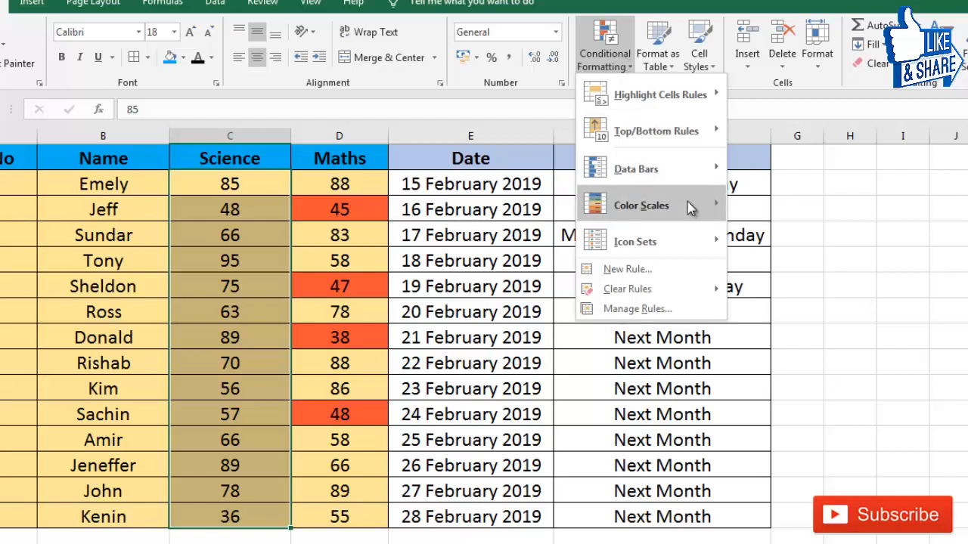
{"action": "mouse_move", "coordinate": [687, 204]}
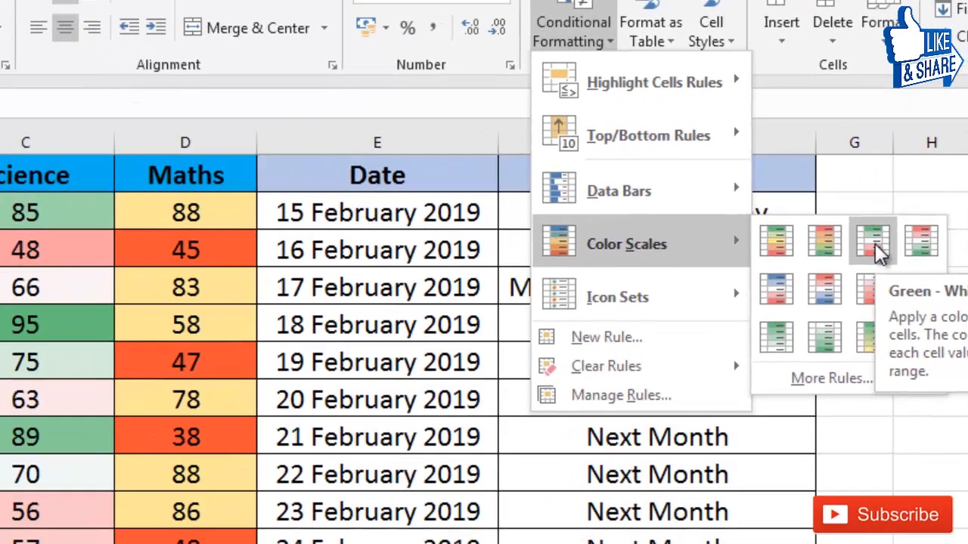
{"action": "left_click", "coordinate": [732, 308]}
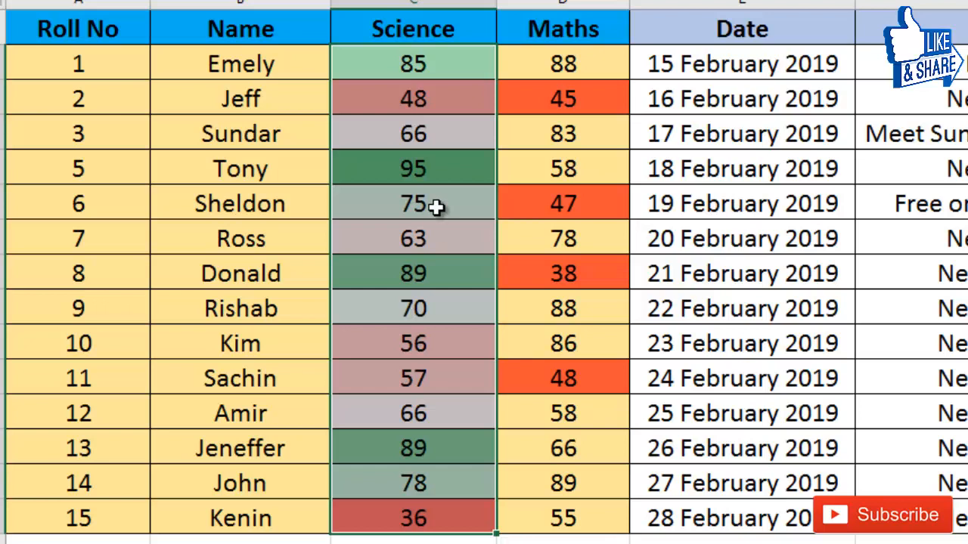
Step: Examine how the colour scale shades the highest, middle and lowest Science marks
{"action": "left_click", "coordinate": [436, 207]}
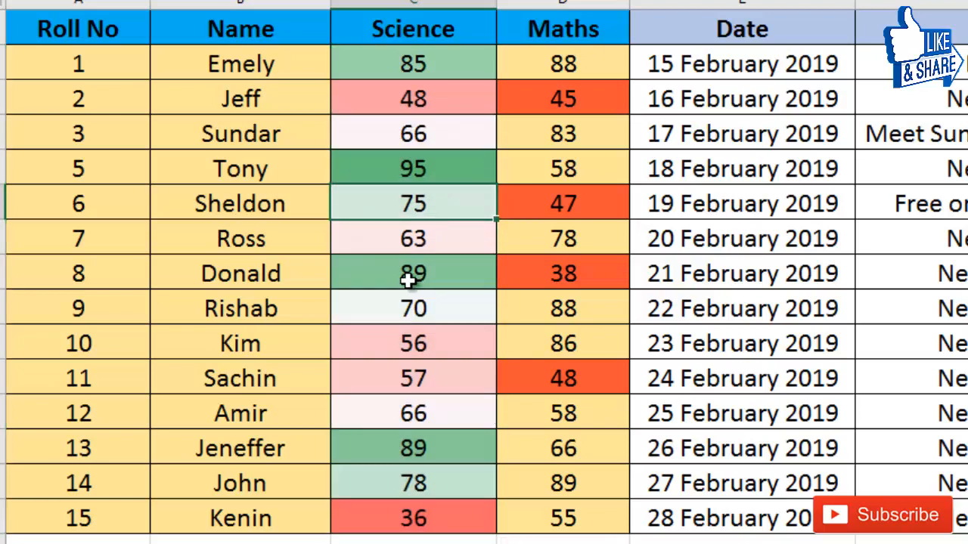
{"action": "left_click", "coordinate": [410, 171]}
{"action": "left_click", "coordinate": [411, 277]}
{"action": "left_click", "coordinate": [420, 179]}
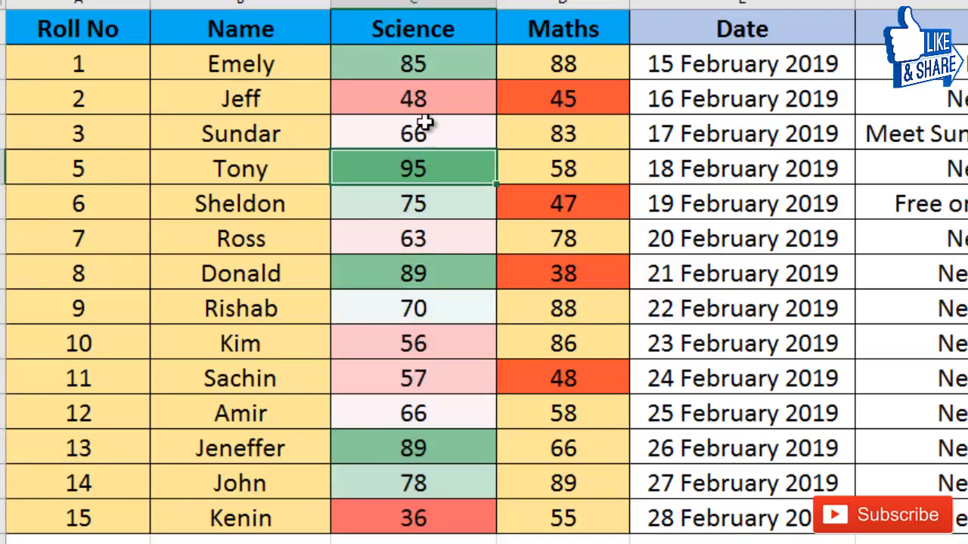
{"action": "left_click", "coordinate": [400, 526]}
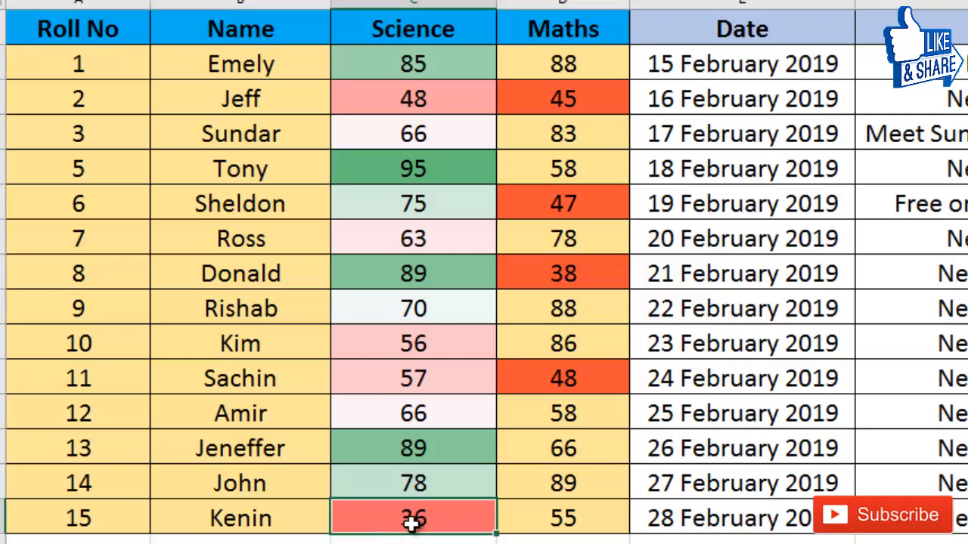
{"action": "left_click_drag", "start_coordinate": [410, 65], "coordinate": [389, 499]}
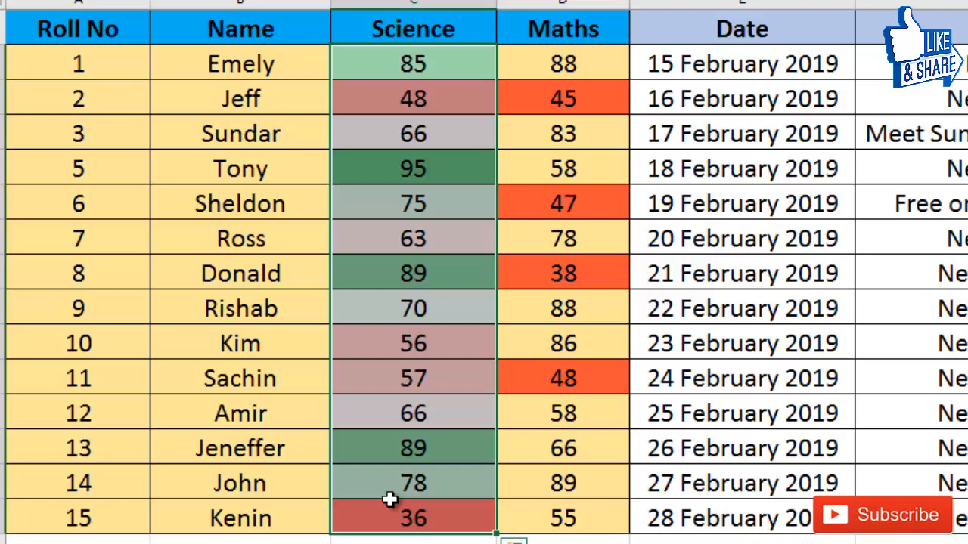
{"action": "left_click", "coordinate": [407, 377]}
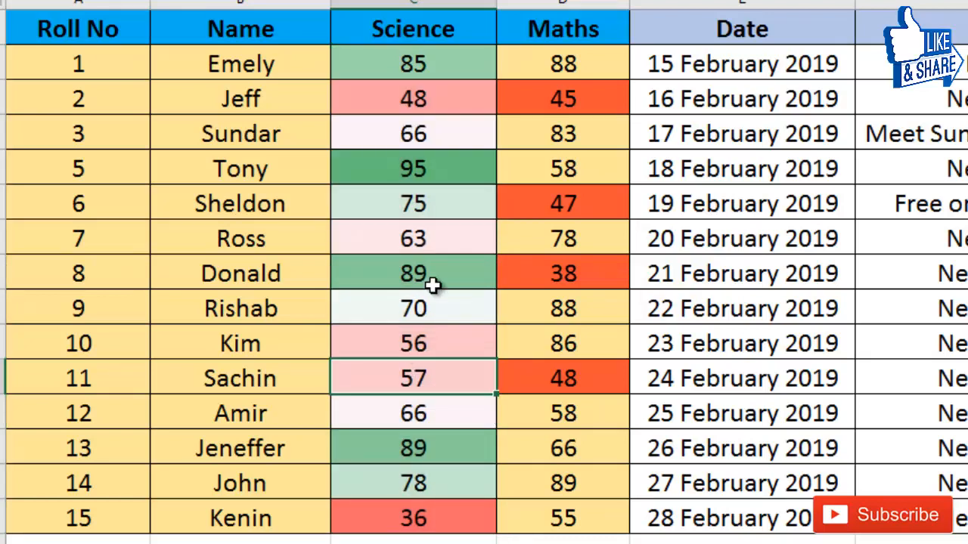
{"action": "left_click", "coordinate": [400, 77]}
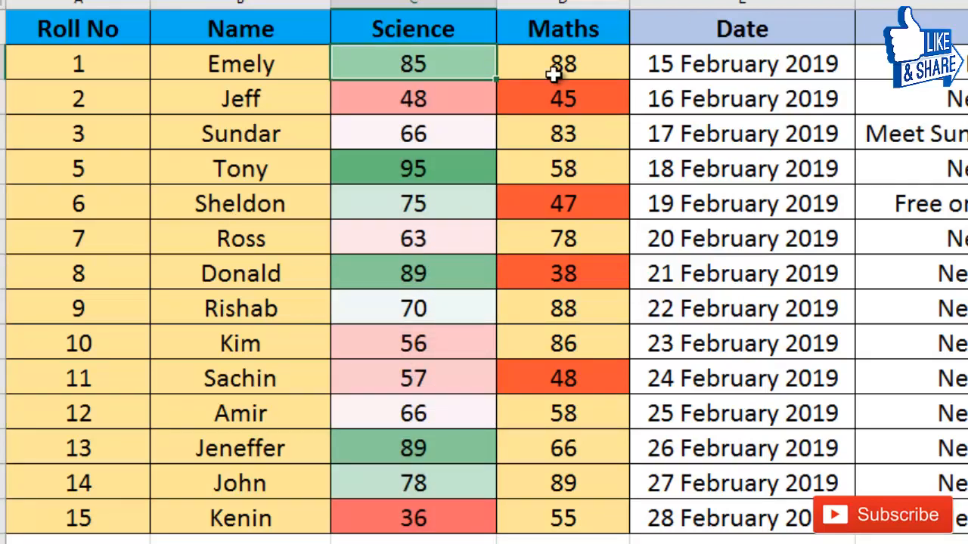
Step: Preview a green-yellow colour scale on the Science marks, but choose the Green - White - Red scale again
{"action": "left_click", "coordinate": [391, 541], "text": "shift"}
{"action": "left_click_drag", "start_coordinate": [391, 541], "coordinate": [395, 526]}
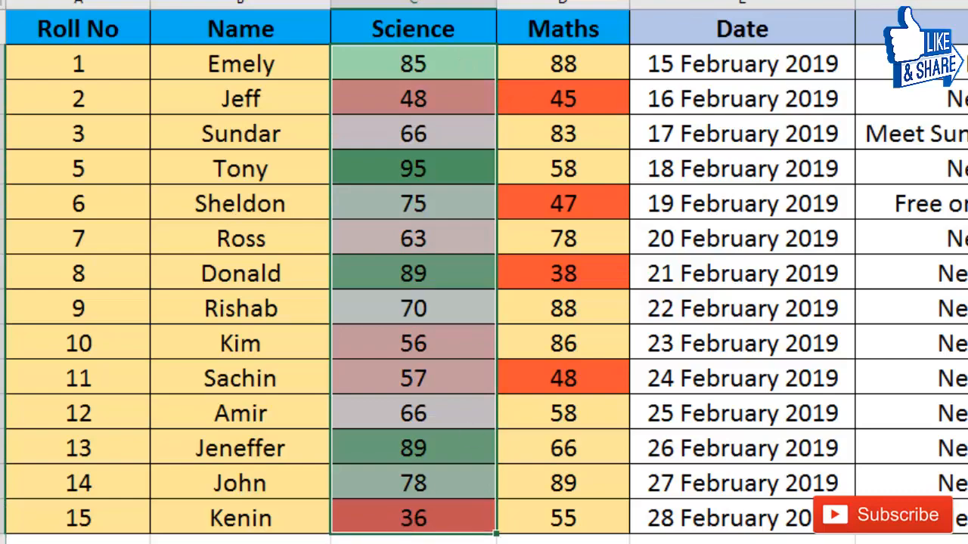
{"action": "left_click", "coordinate": [918, 2]}
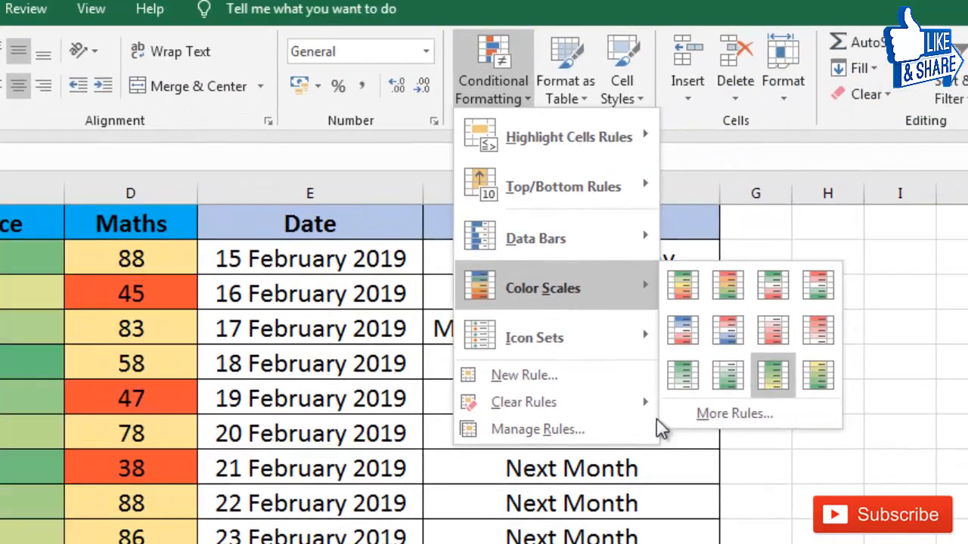
{"action": "left_click", "coordinate": [772, 285]}
Step: Start a date-occurring highlight rule for the dates in E2:E15 and move its dialog clear of the Date column
{"action": "left_click", "coordinate": [306, 259]}
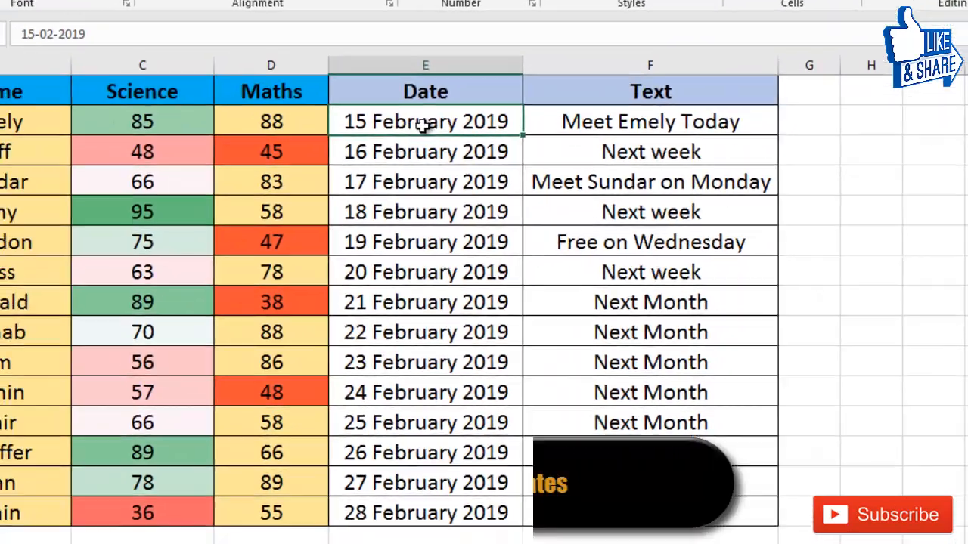
{"action": "left_click_drag", "start_coordinate": [366, 195], "coordinate": [401, 513]}
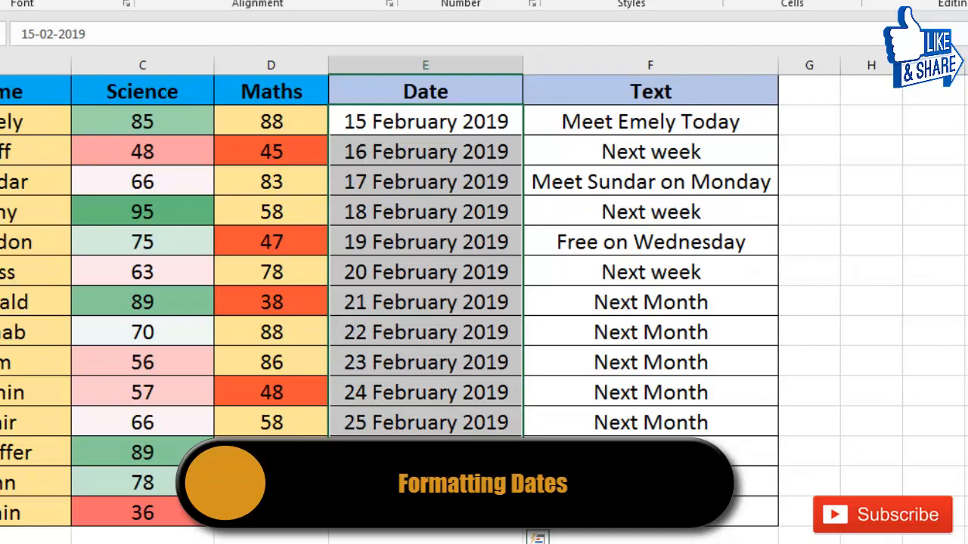
{"action": "left_click", "coordinate": [586, 1]}
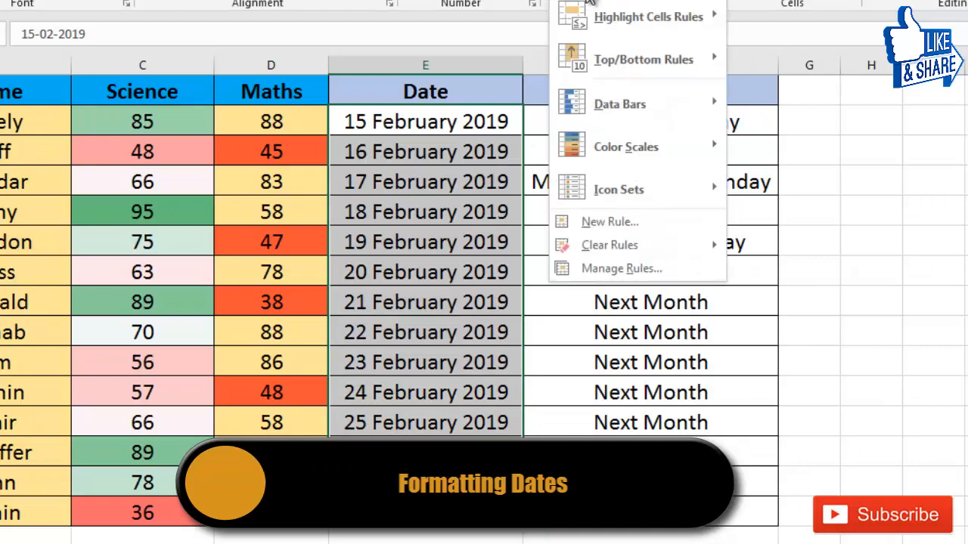
{"action": "left_click", "coordinate": [410, 215]}
{"action": "left_click_drag", "start_coordinate": [386, 125], "coordinate": [381, 449]}
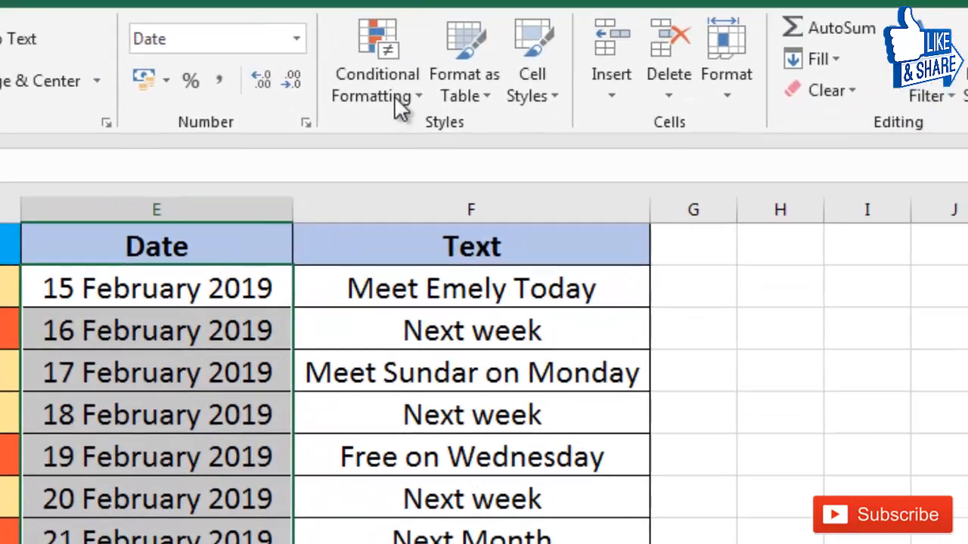
{"action": "left_click", "coordinate": [598, 0]}
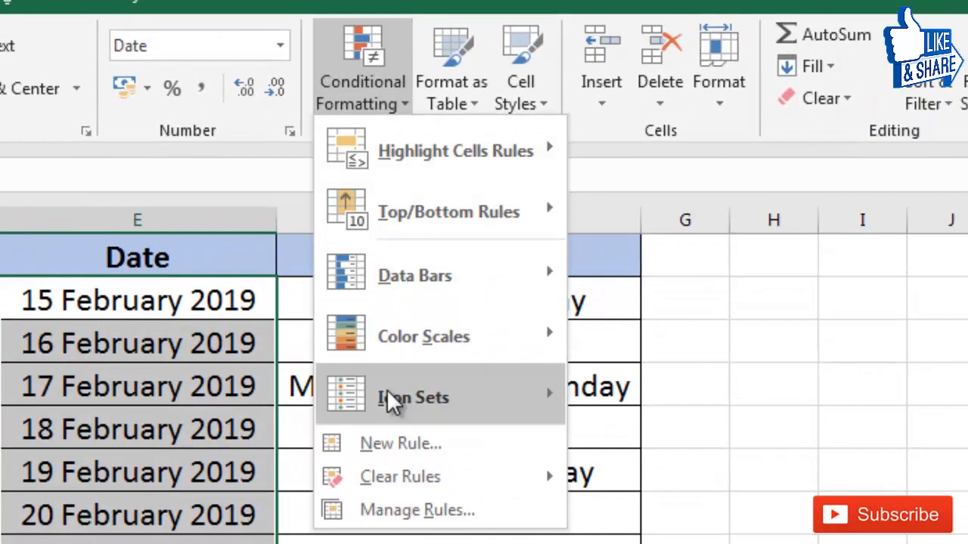
{"action": "mouse_move", "coordinate": [473, 158]}
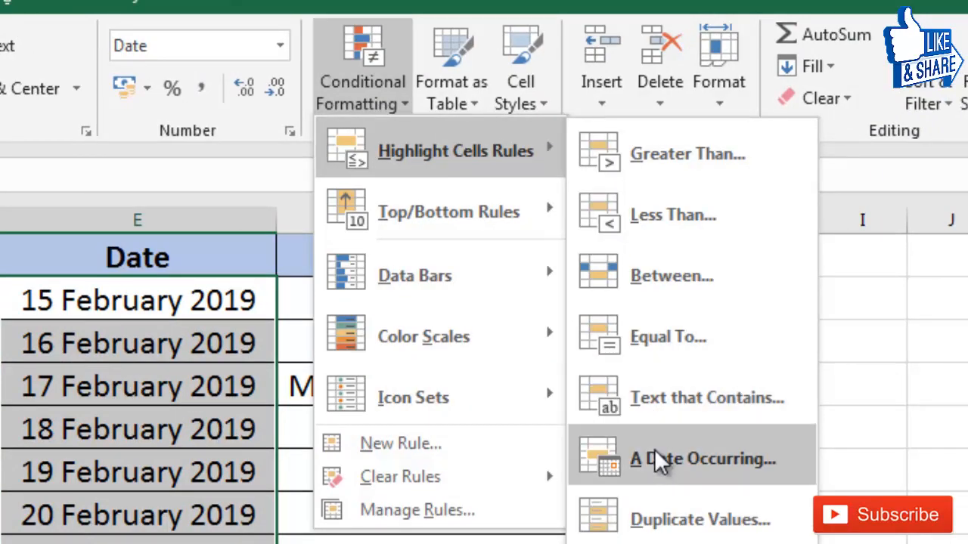
{"action": "left_click", "coordinate": [582, 458]}
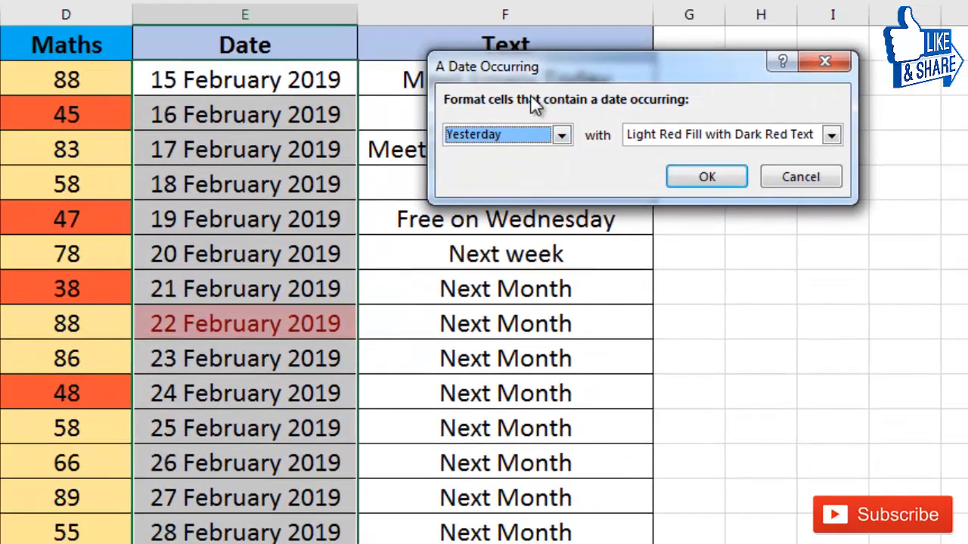
{"action": "left_click_drag", "start_coordinate": [547, 171], "coordinate": [634, 149]}
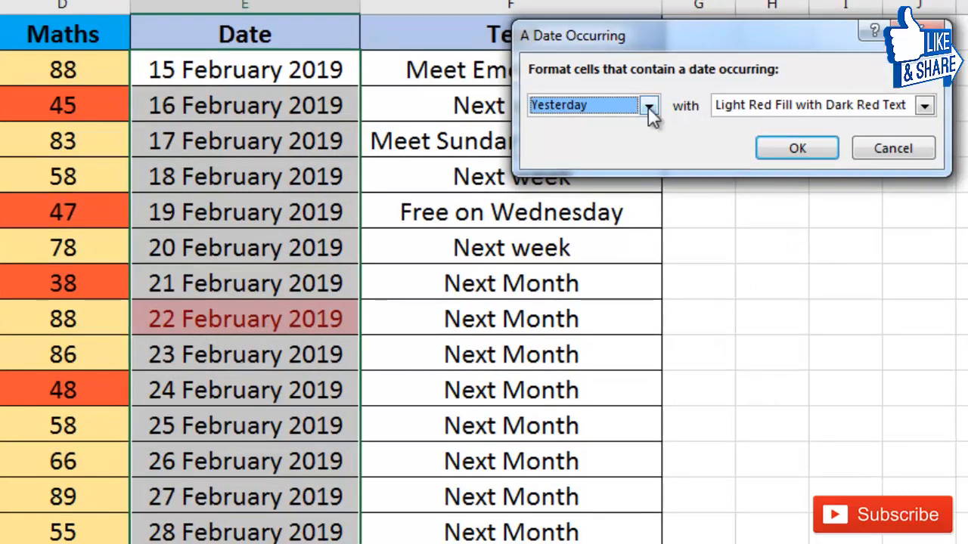
Step: Preview the date rule with the periods Today, Tomorrow and In the last 7 days
{"action": "left_click", "coordinate": [639, 114]}
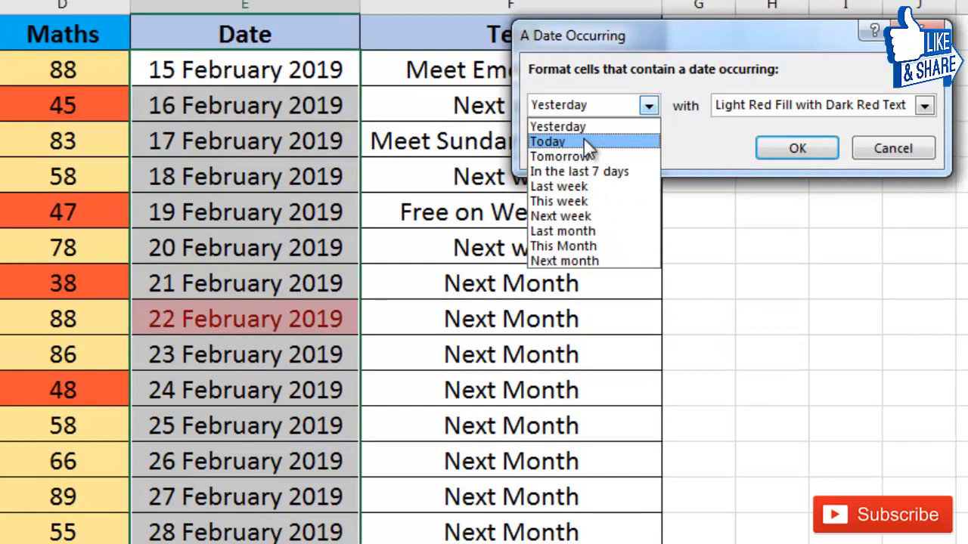
{"action": "left_click", "coordinate": [584, 141]}
{"action": "left_click", "coordinate": [644, 108]}
{"action": "left_click", "coordinate": [582, 157]}
{"action": "left_click", "coordinate": [643, 110]}
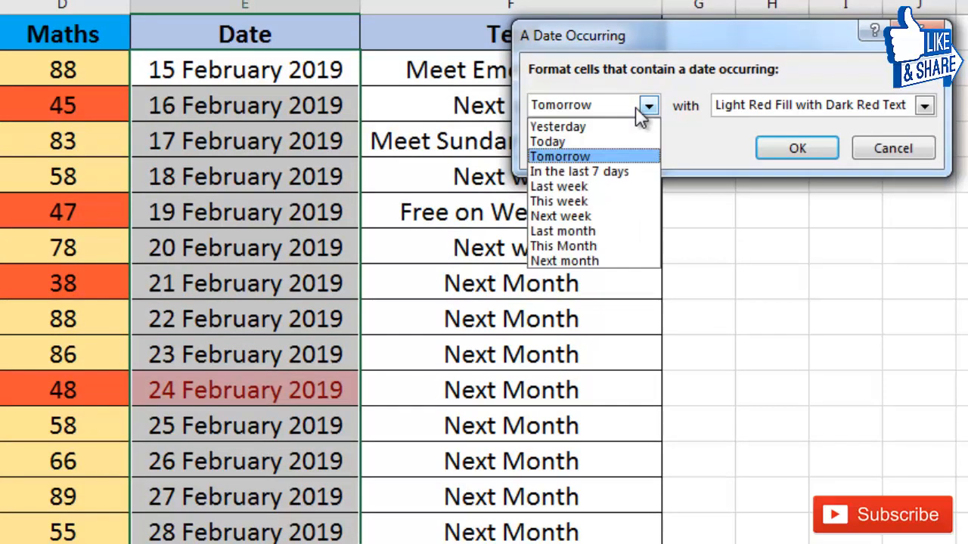
{"action": "left_click", "coordinate": [592, 168]}
Step: Highlight the dates occurring Last week with Light Red Fill with Dark Red Text and apply the rule
{"action": "left_click", "coordinate": [641, 110]}
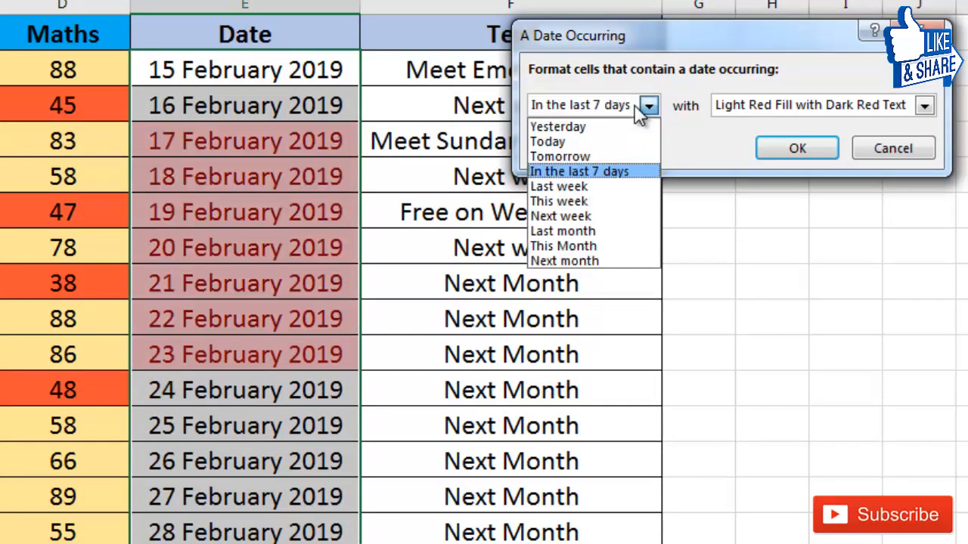
{"action": "left_click", "coordinate": [580, 186]}
{"action": "left_click", "coordinate": [618, 109]}
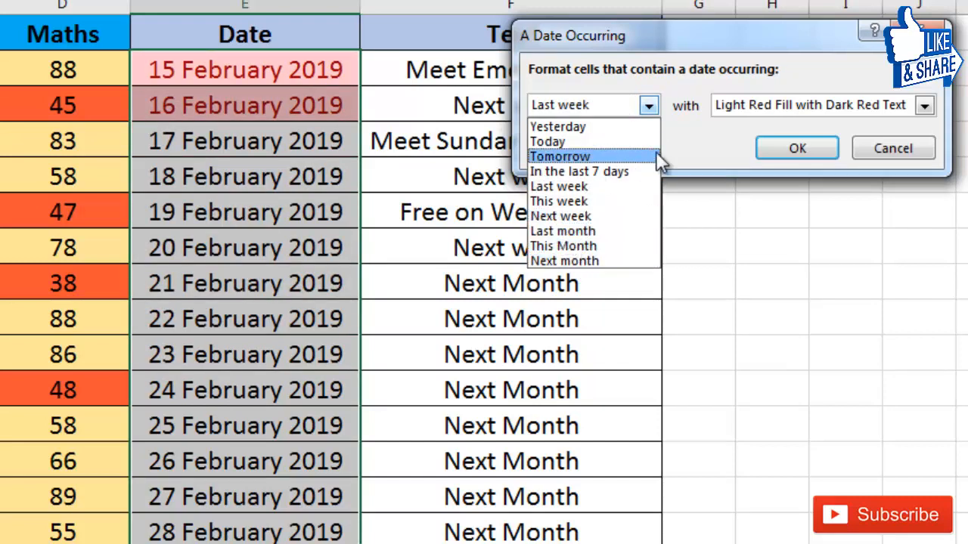
{"action": "left_click", "coordinate": [700, 136]}
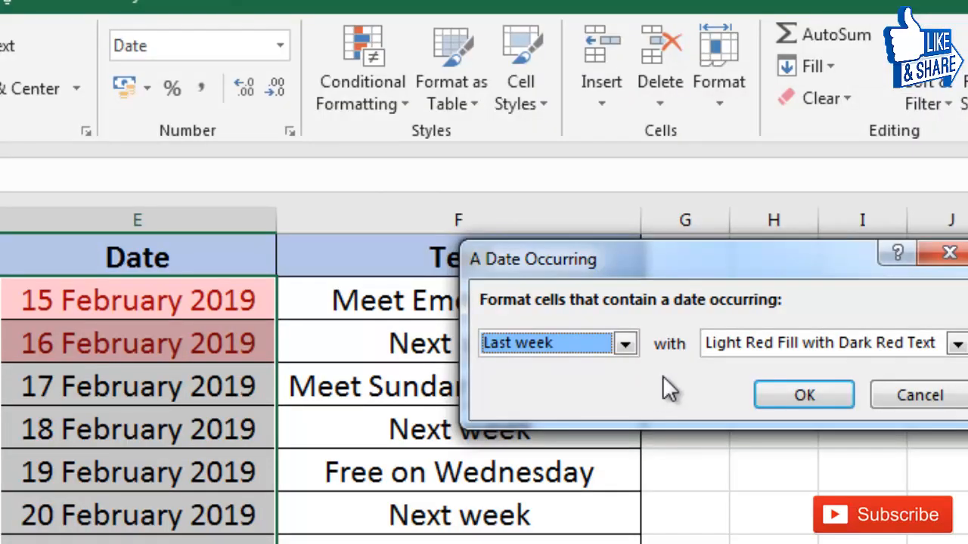
{"action": "left_click", "coordinate": [769, 106]}
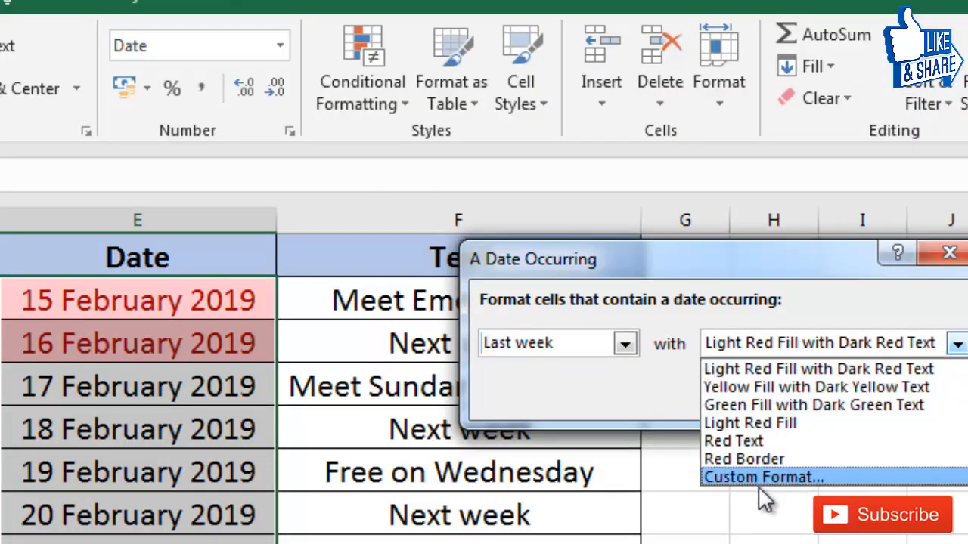
{"action": "left_click", "coordinate": [608, 395]}
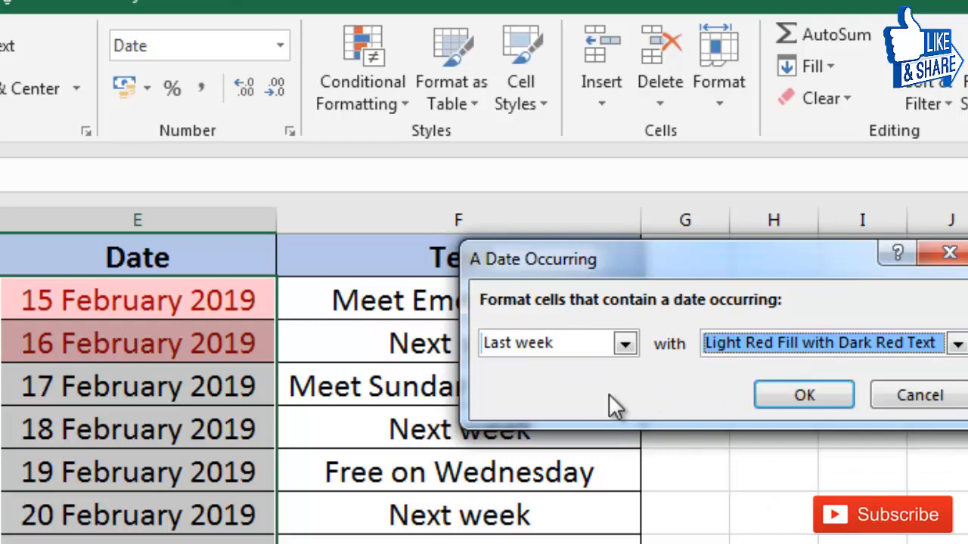
{"action": "left_click", "coordinate": [787, 399]}
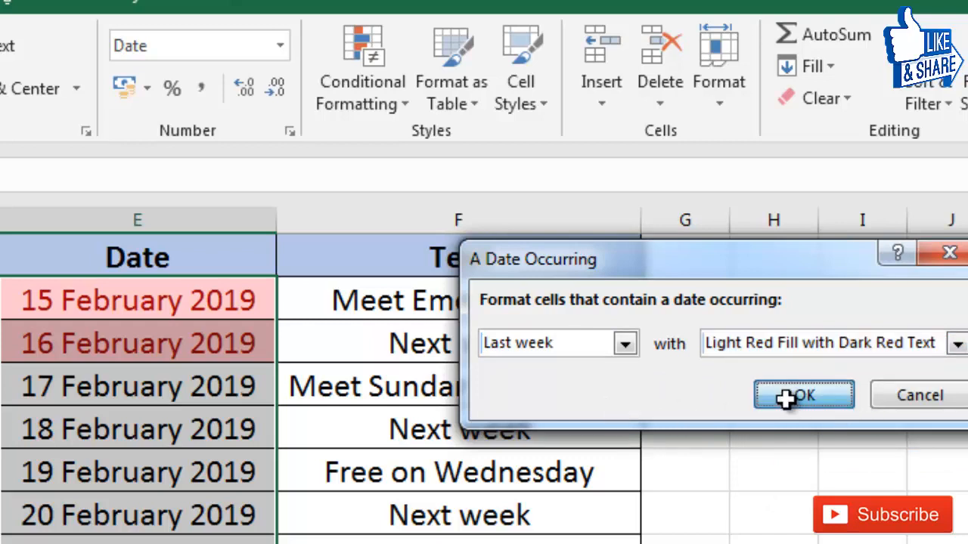
Step: Start a Text That Contains highlight rule for F2:F15 and enter "today" as the text to match
{"action": "left_click", "coordinate": [400, 296]}
{"action": "key", "text": "ctrl+shift+Down"}
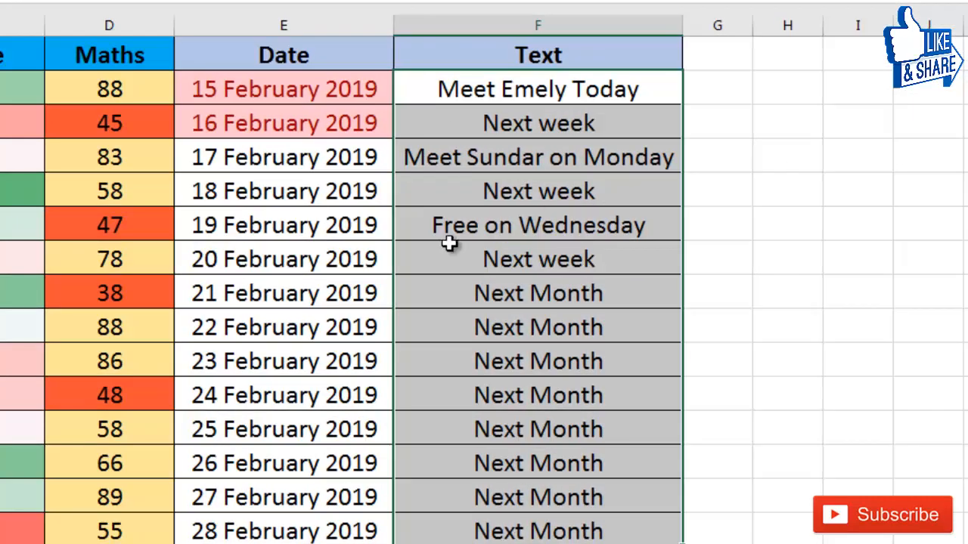
{"action": "left_click_drag", "start_coordinate": [482, 99], "coordinate": [496, 543]}
{"action": "left_click", "coordinate": [519, 61]}
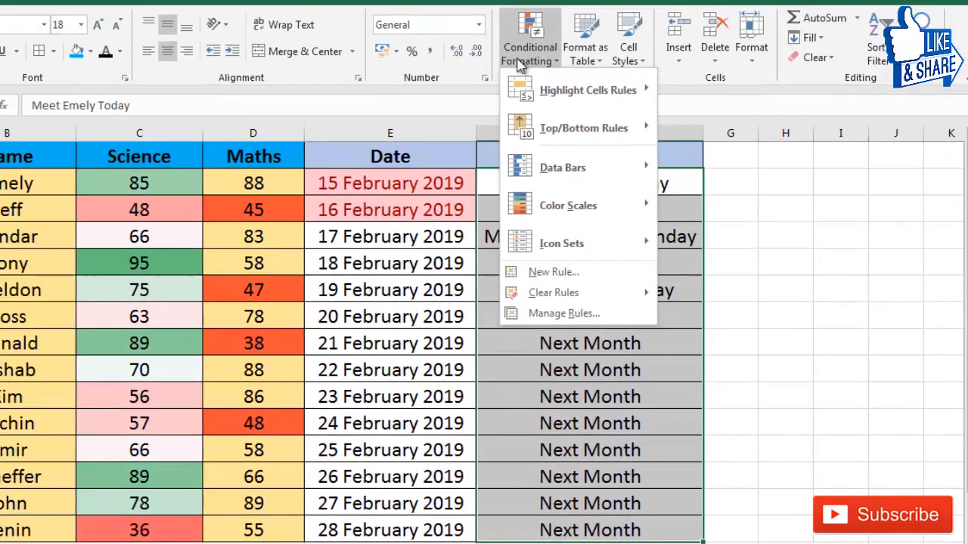
{"action": "mouse_move", "coordinate": [559, 99]}
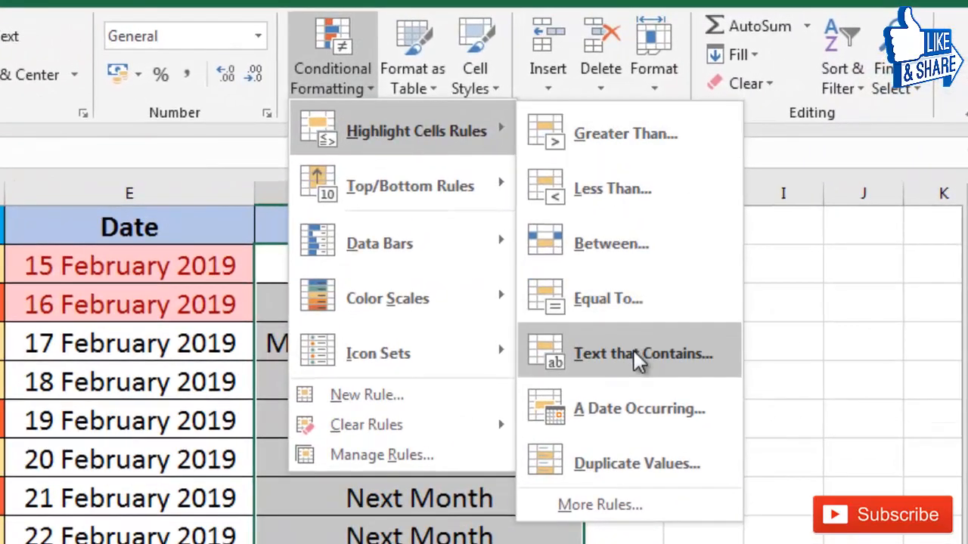
{"action": "left_click", "coordinate": [635, 352]}
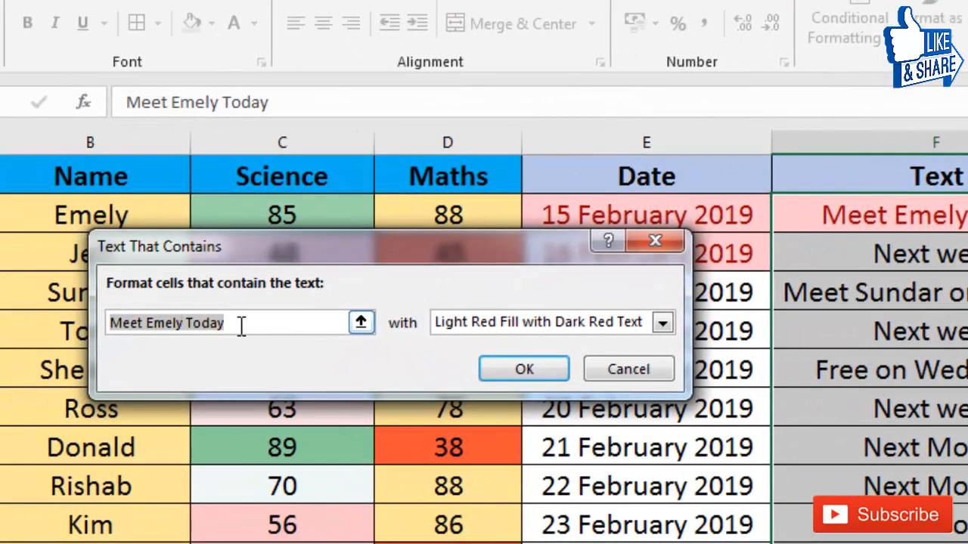
{"action": "left_click_drag", "start_coordinate": [250, 324], "coordinate": [31, 323]}
{"action": "type", "text": "today"}
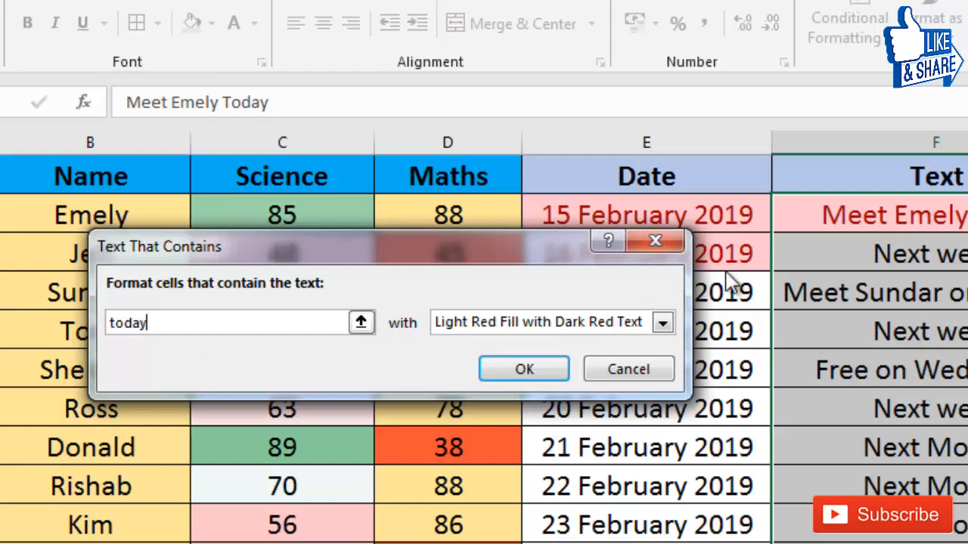
Step: Change the matching text to "next week", apply the rule with Light Red Fill with Dark Red Text, and deselect the Text column
{"action": "left_click_drag", "start_coordinate": [161, 322], "coordinate": [68, 315]}
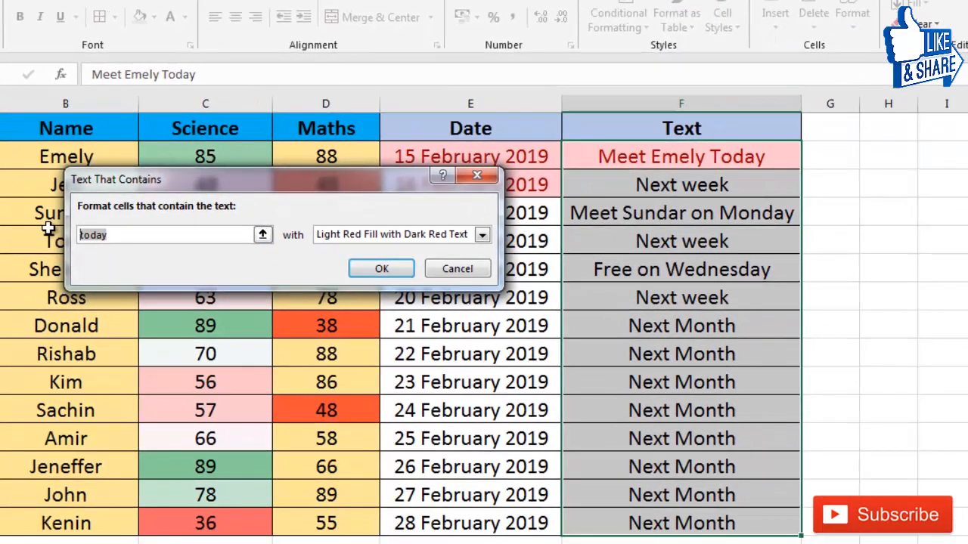
{"action": "type", "text": "next we"}
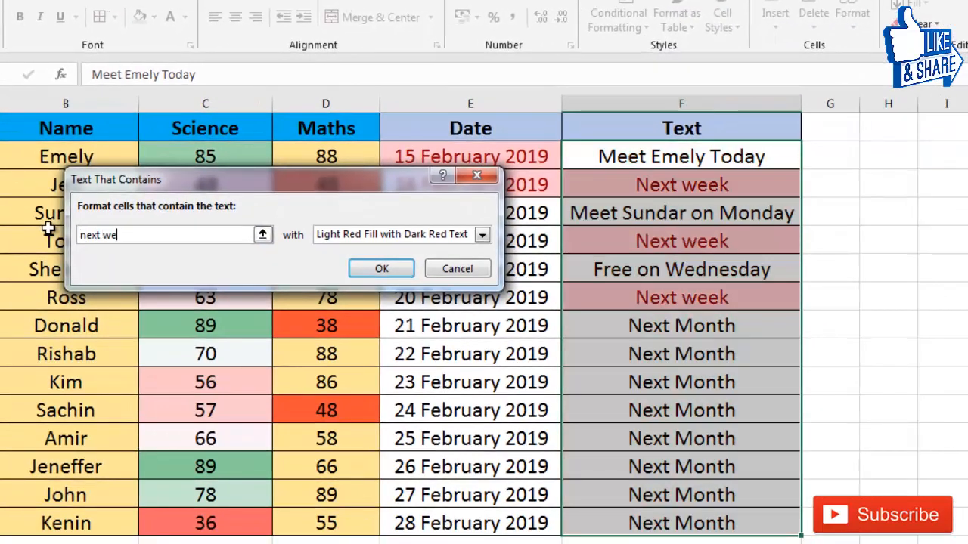
{"action": "type", "text": "eek"}
{"action": "key", "text": "BackSpace"}
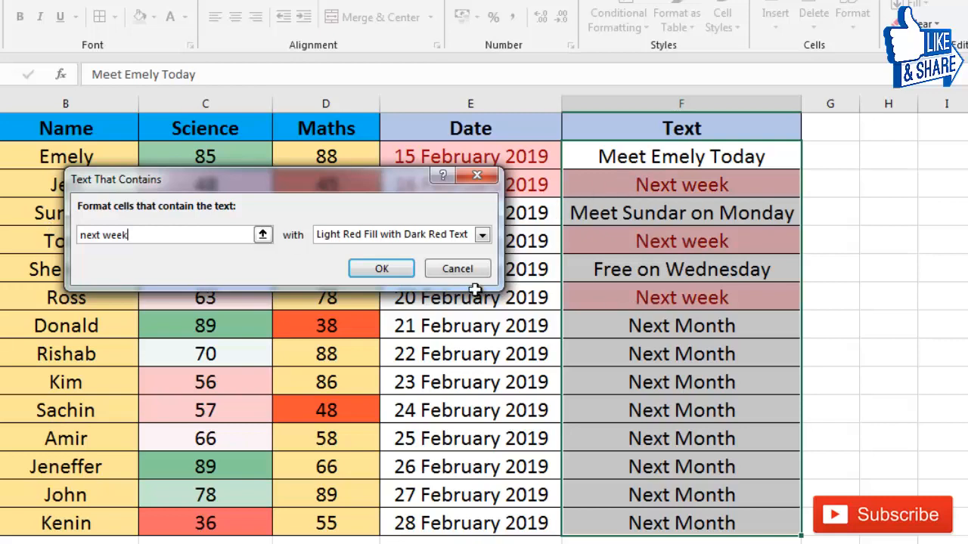
{"action": "left_click", "coordinate": [381, 269]}
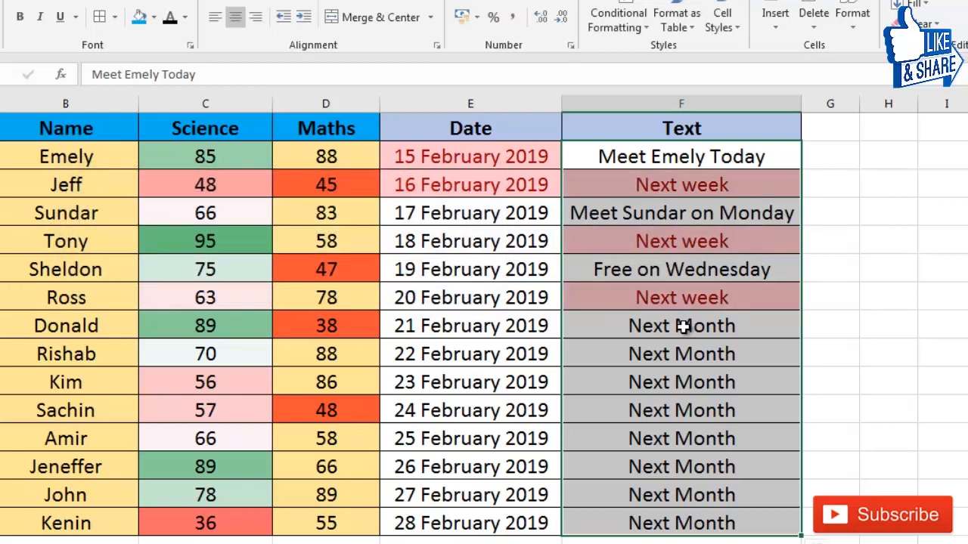
{"action": "left_click", "coordinate": [335, 156]}
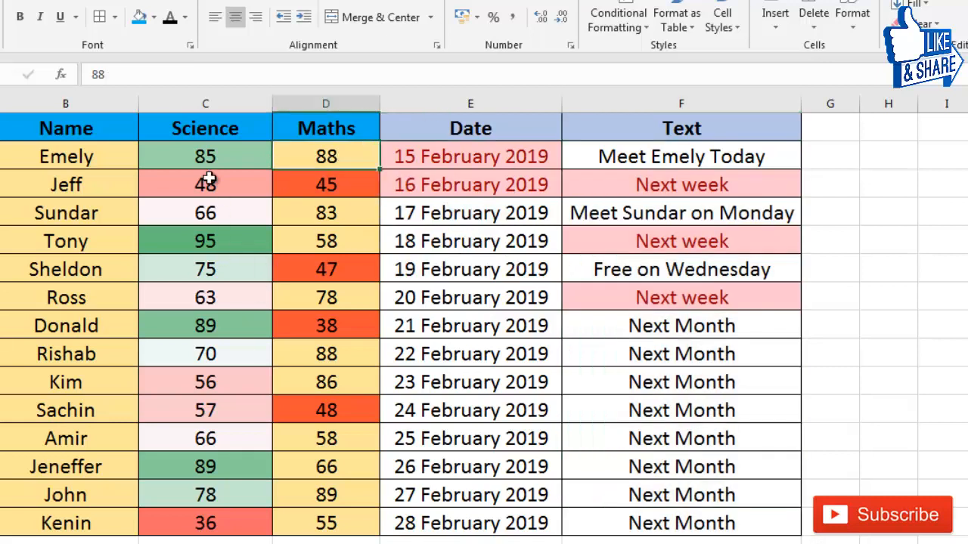
{"action": "left_click", "coordinate": [206, 161]}
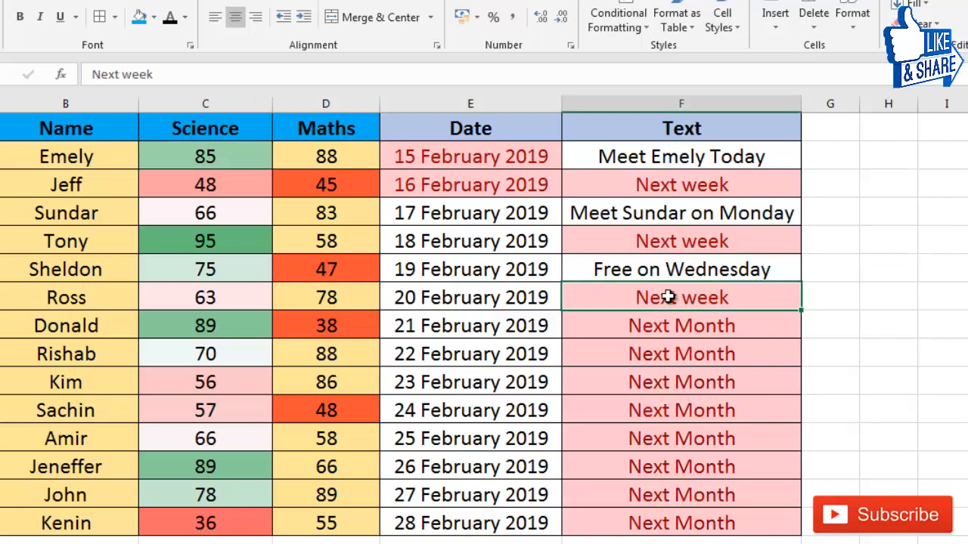
Step: Delete the text from cell F7, in the 20 February 2019 row of the Text column
{"action": "double_click", "coordinate": [739, 298]}
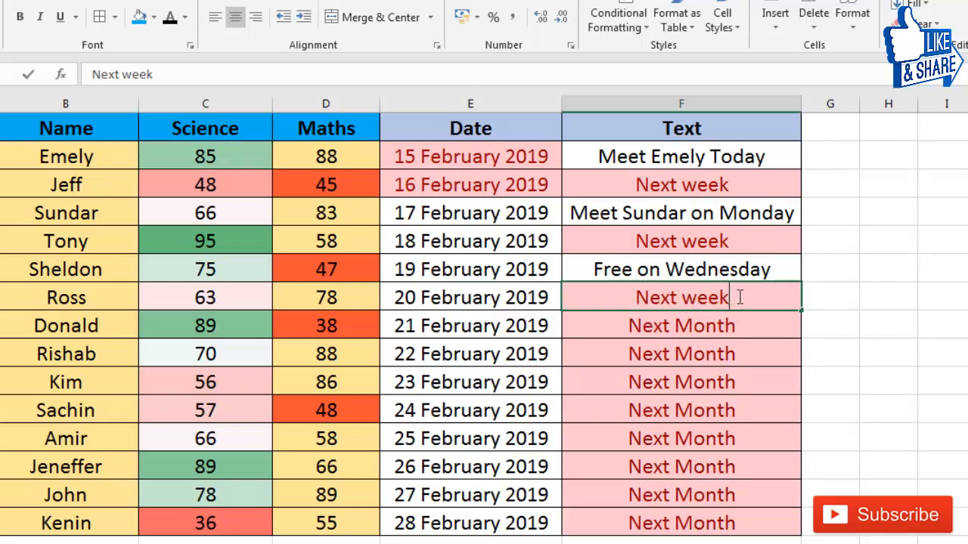
{"action": "left_click_drag", "start_coordinate": [739, 298], "coordinate": [598, 302]}
{"action": "key", "text": "Delete"}
{"action": "key", "text": "Return"}
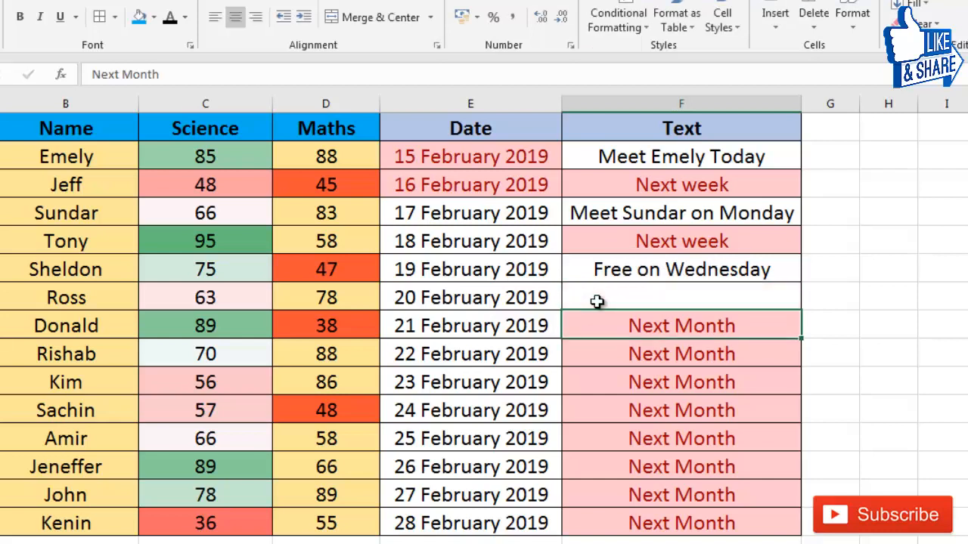
{"action": "key", "text": "Down"}
{"action": "key", "text": "Down"}
Step: Enter "Next Month" in the empty cell F7 and check how the text rule formats it
{"action": "left_click", "coordinate": [702, 303]}
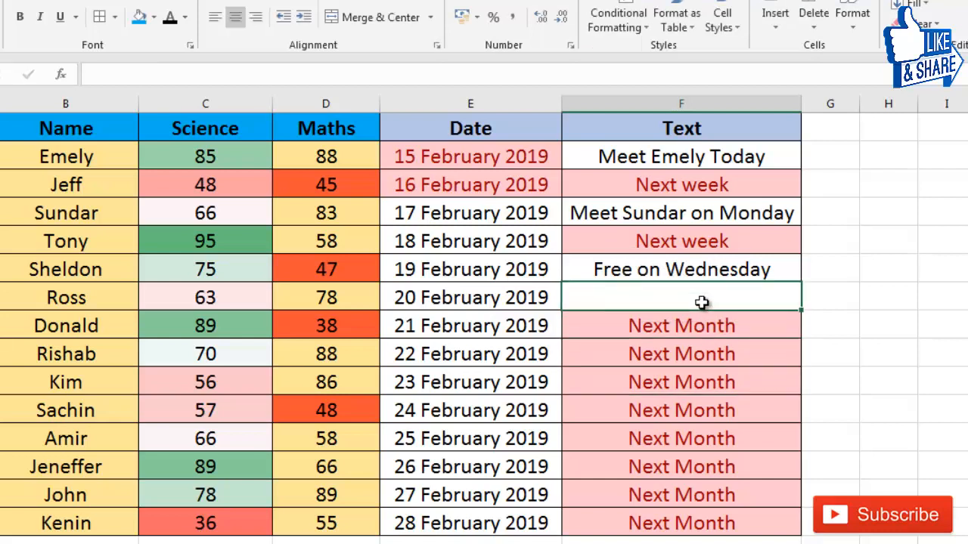
{"action": "type", "text": "N"}
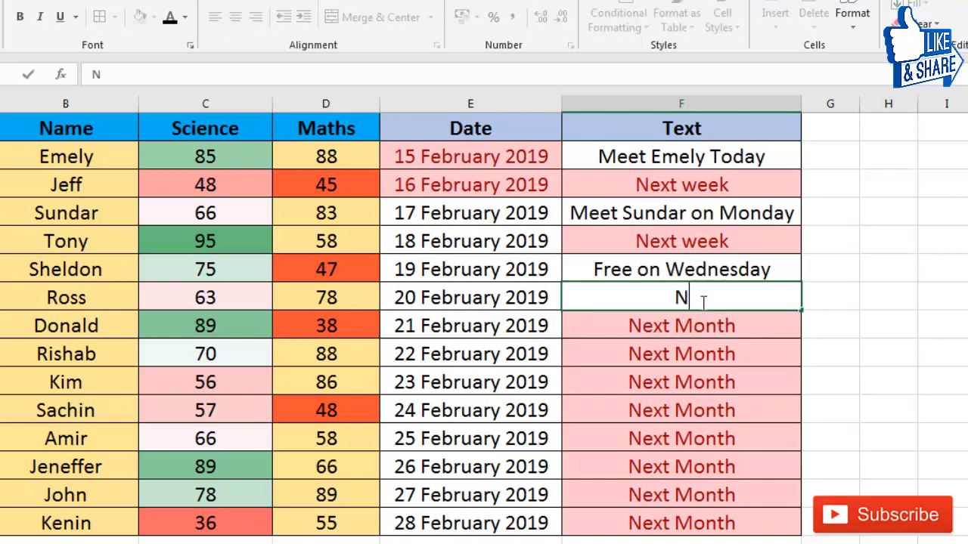
{"action": "type", "text": "ext Month"}
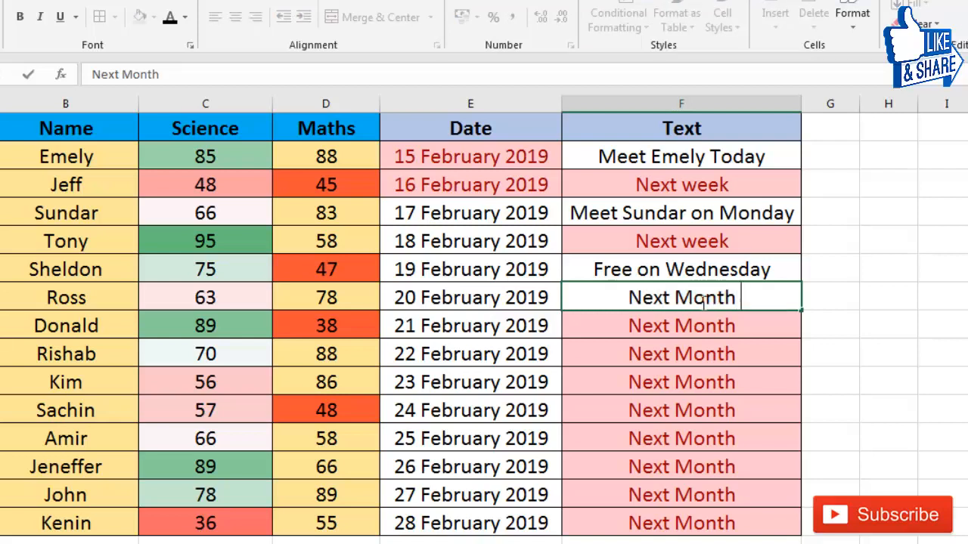
{"action": "key", "text": "Return"}
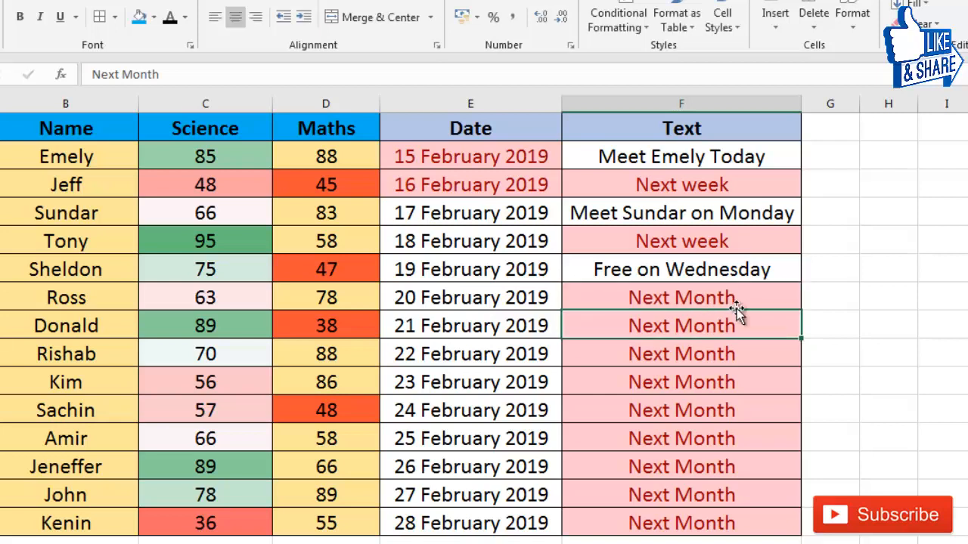
{"action": "left_click", "coordinate": [777, 353]}
{"action": "left_click", "coordinate": [730, 301]}
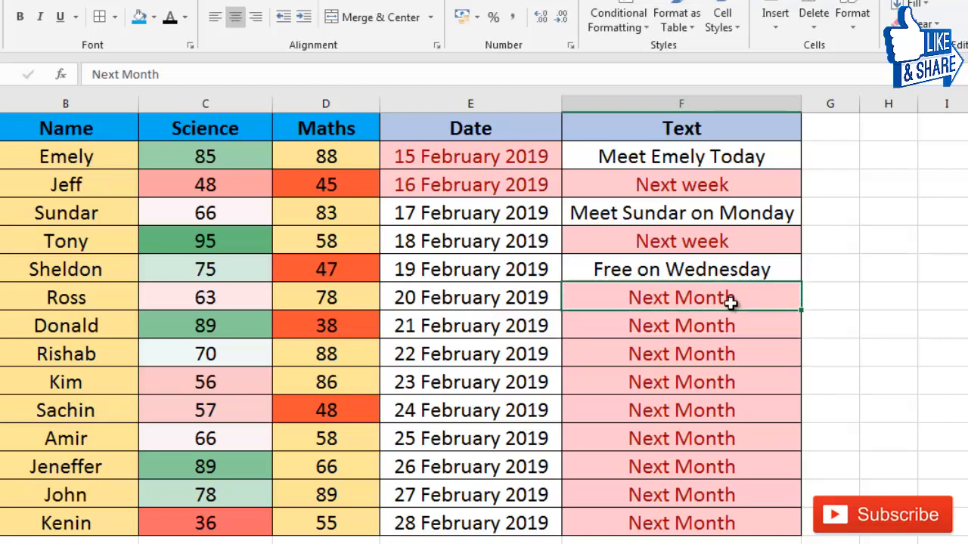
{"action": "left_click", "coordinate": [217, 191]}
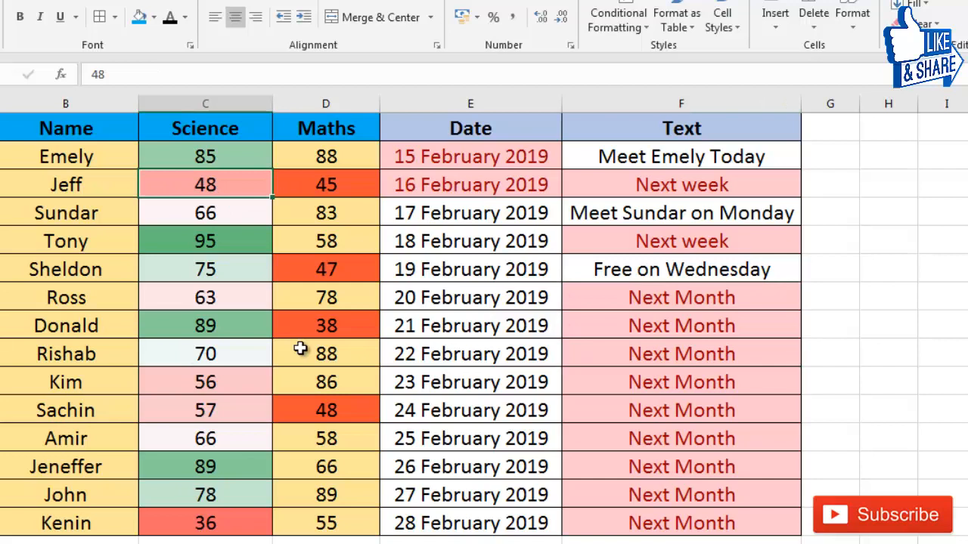
Step: Change the Maths mark in D2 to 49 to test the highlight rule on the Maths column
{"action": "left_click", "coordinate": [333, 179]}
{"action": "left_click_drag", "start_coordinate": [325, 156], "coordinate": [312, 514]}
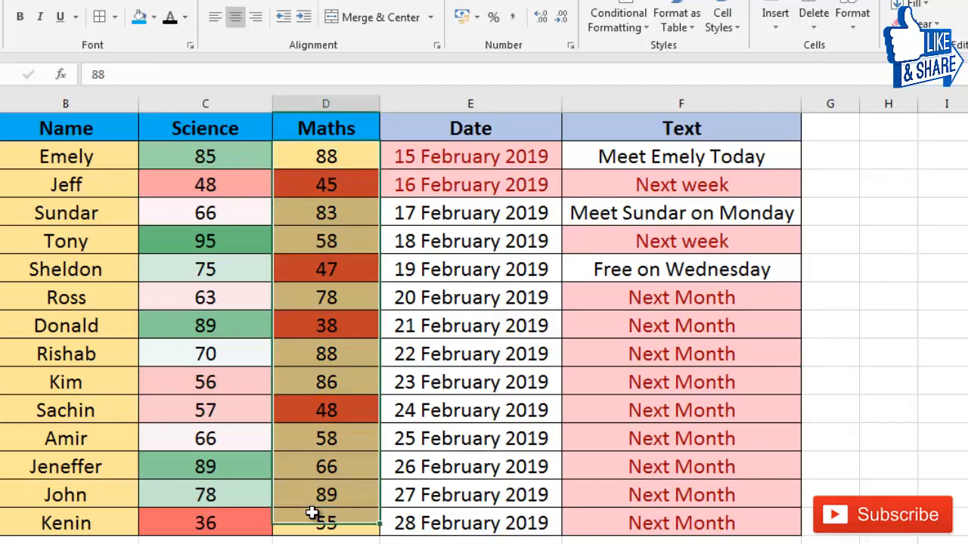
{"action": "left_click", "coordinate": [337, 228]}
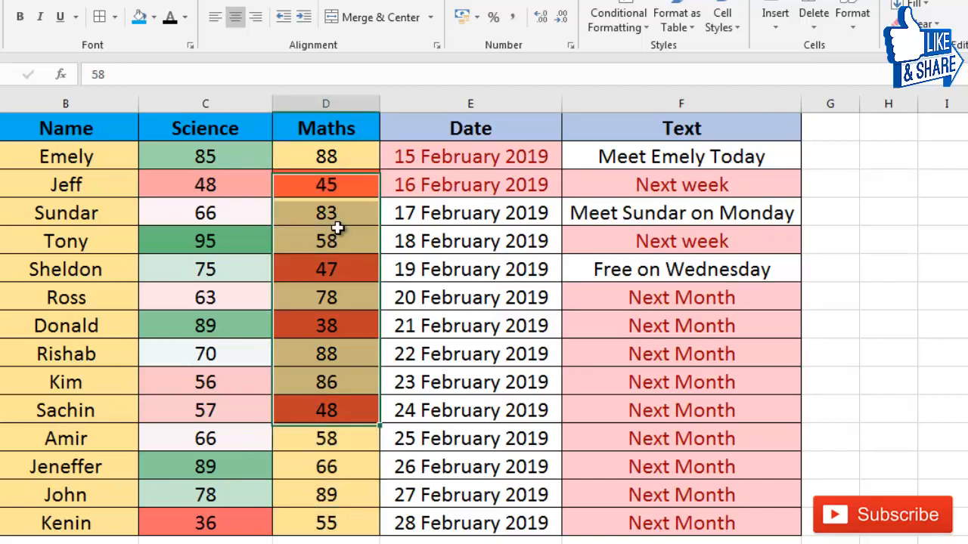
{"action": "left_click", "coordinate": [326, 159]}
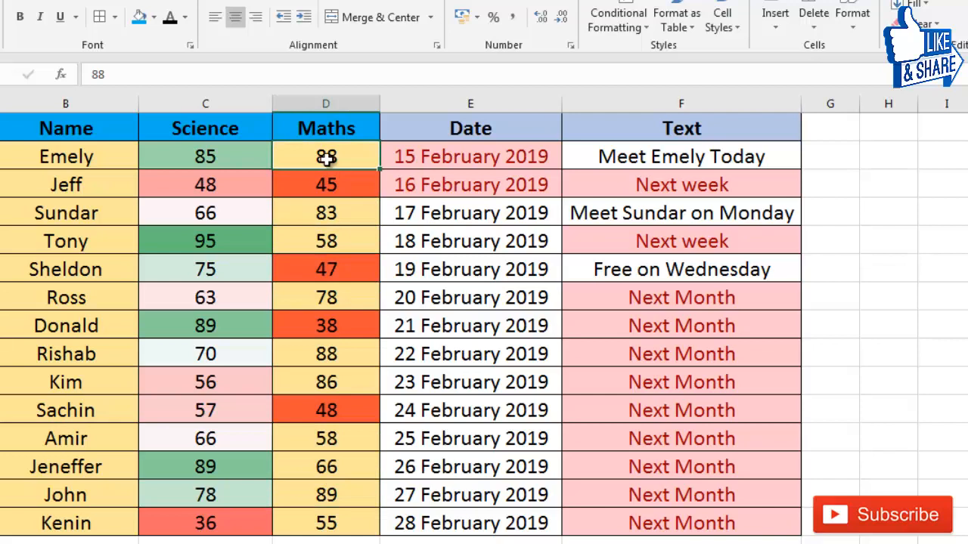
{"action": "type", "text": "49"}
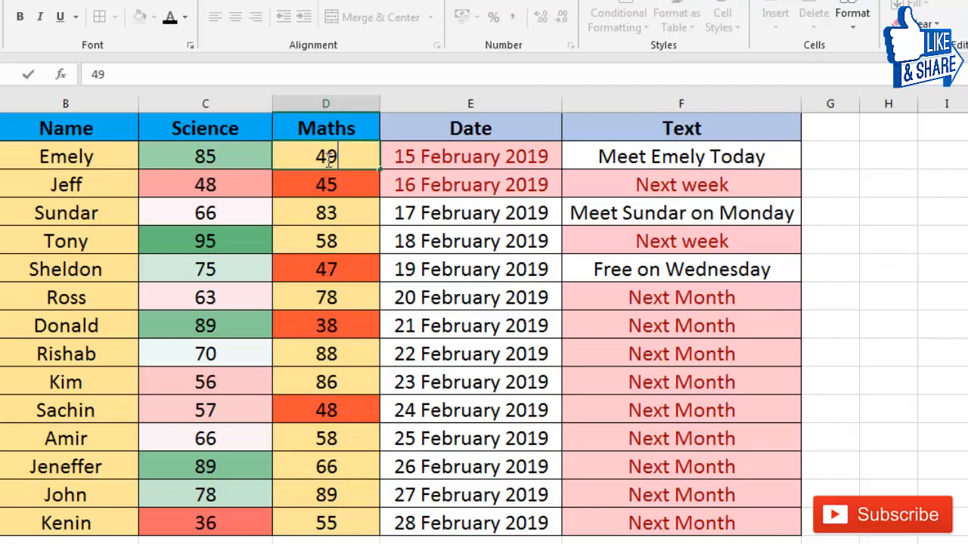
{"action": "key", "text": "Return"}
{"action": "left_click", "coordinate": [367, 266]}
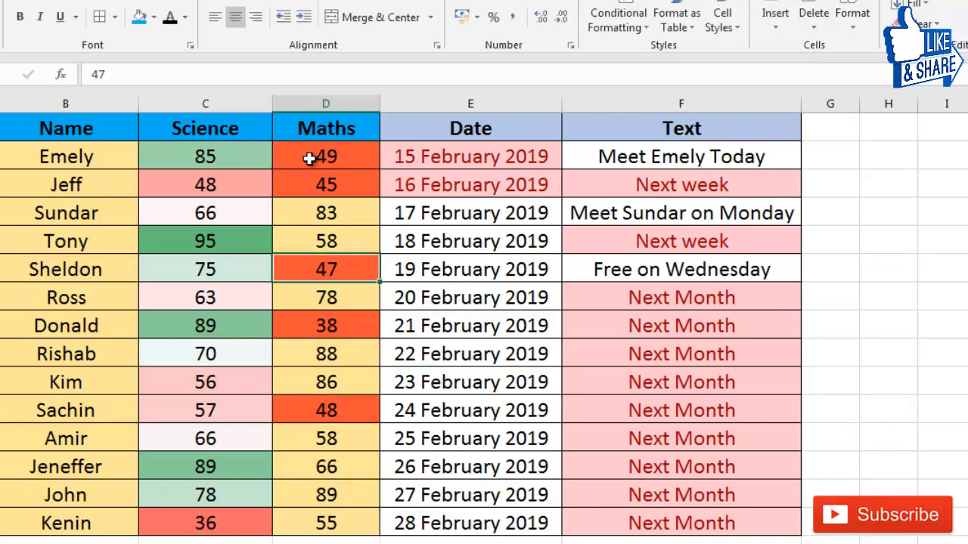
Step: Set the Maths mark in D2 to 80
{"action": "left_click", "coordinate": [311, 158]}
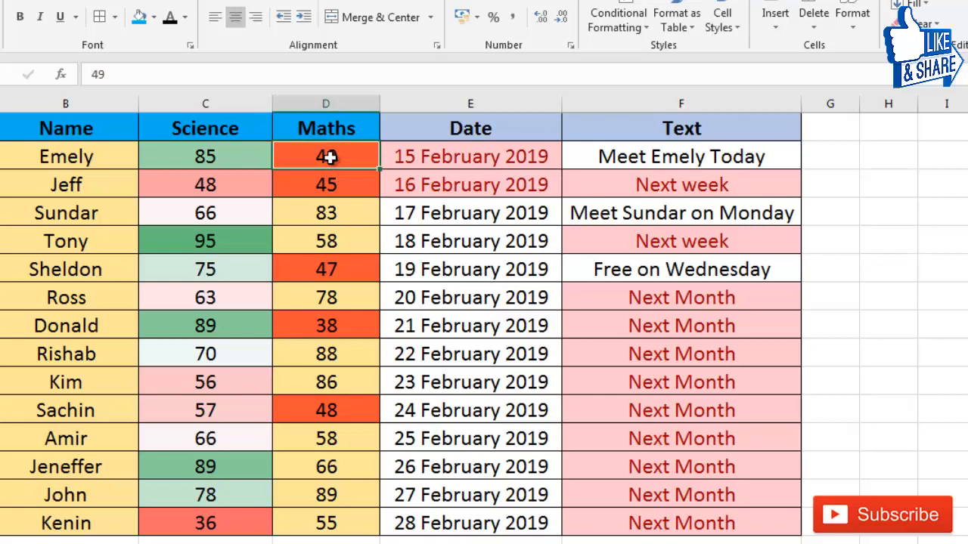
{"action": "type", "text": "80"}
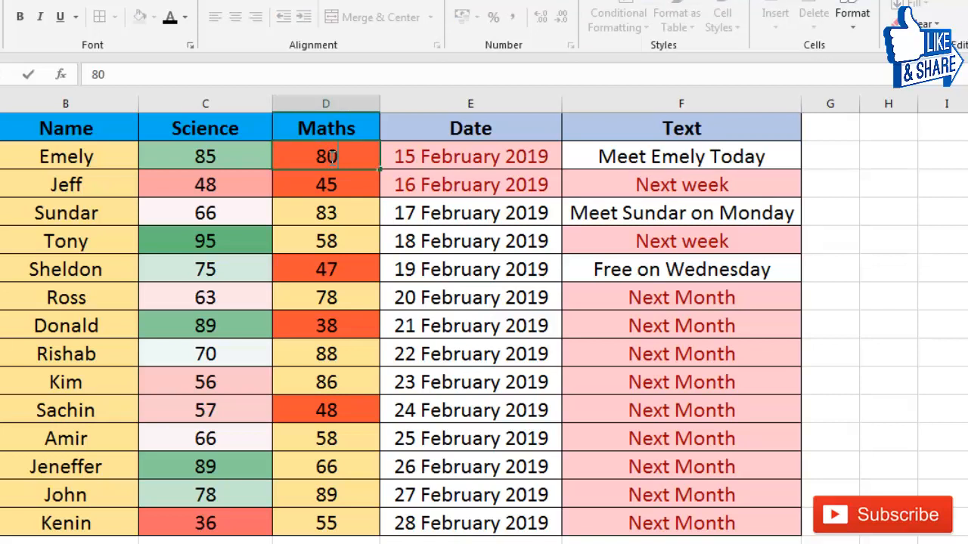
{"action": "key", "text": "Return"}
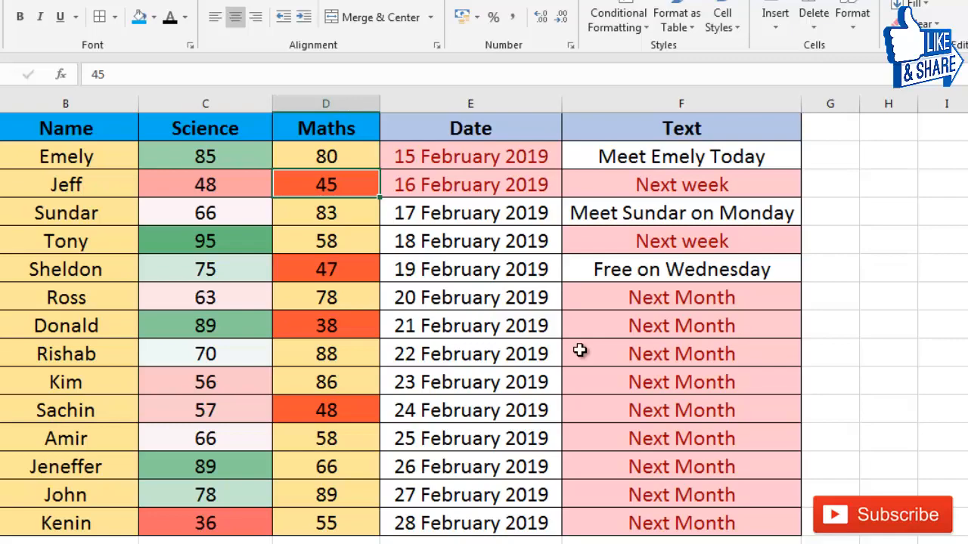
Step: Change the roll number in A5 to 3 so that it duplicates the one in A4
{"action": "left_click", "coordinate": [0, 322]}
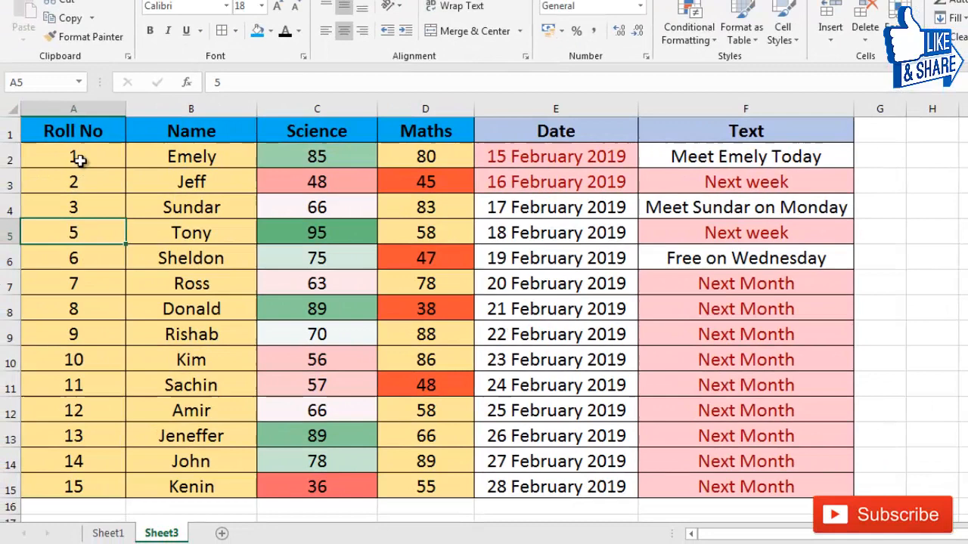
{"action": "left_click_drag", "start_coordinate": [78, 158], "coordinate": [107, 472]}
{"action": "left_click", "coordinate": [87, 231]}
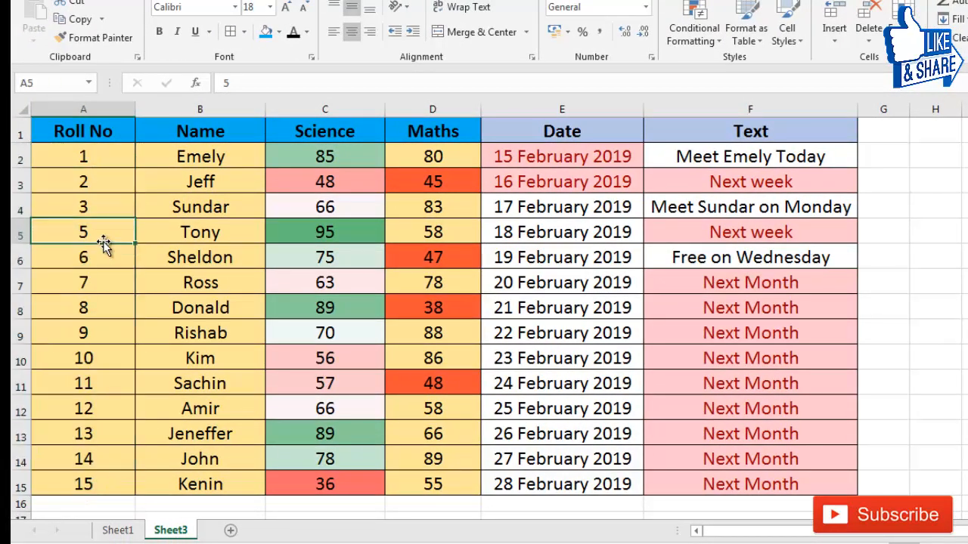
{"action": "type", "text": "3"}
{"action": "key", "text": "ctrl+Return"}
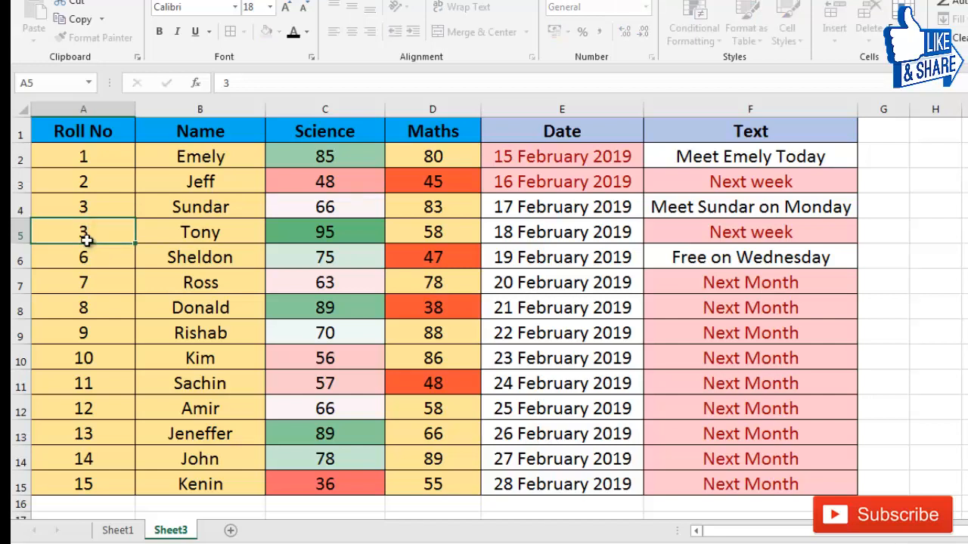
{"action": "left_click_drag", "start_coordinate": [86, 203], "coordinate": [89, 230]}
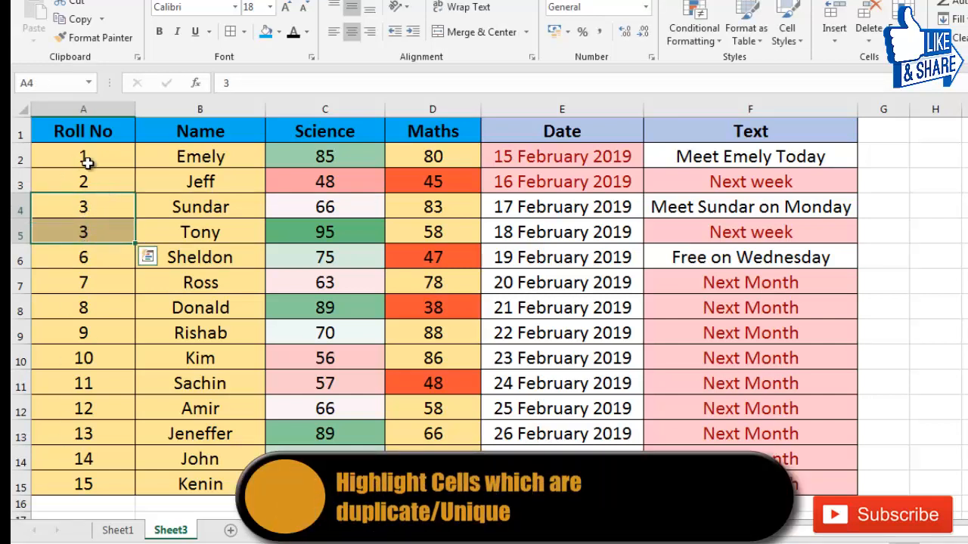
Step: Start a Duplicate Values highlight rule for roll numbers A2:A15, keeping Light Red Fill with Dark Red Text
{"action": "left_click_drag", "start_coordinate": [88, 162], "coordinate": [64, 481]}
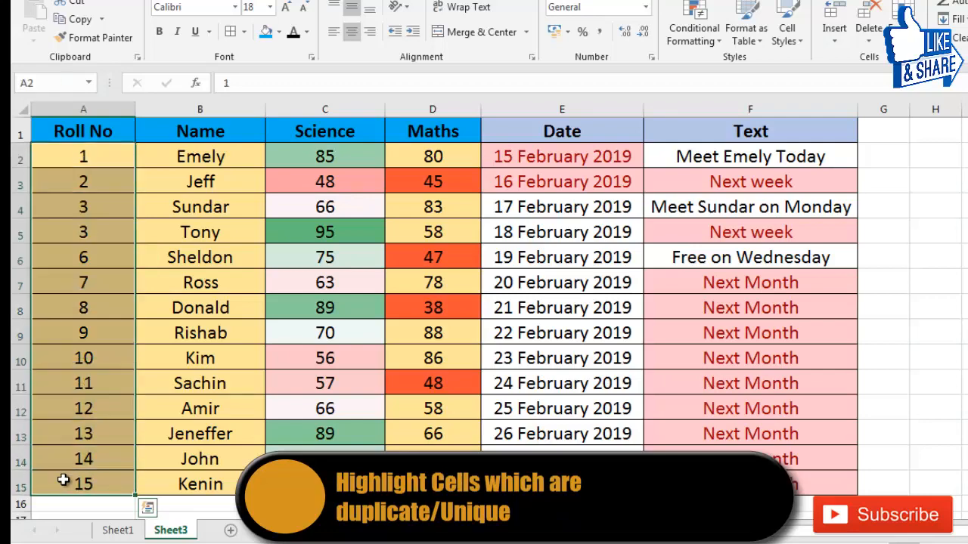
{"action": "left_click", "coordinate": [710, 40]}
{"action": "mouse_move", "coordinate": [475, 156]}
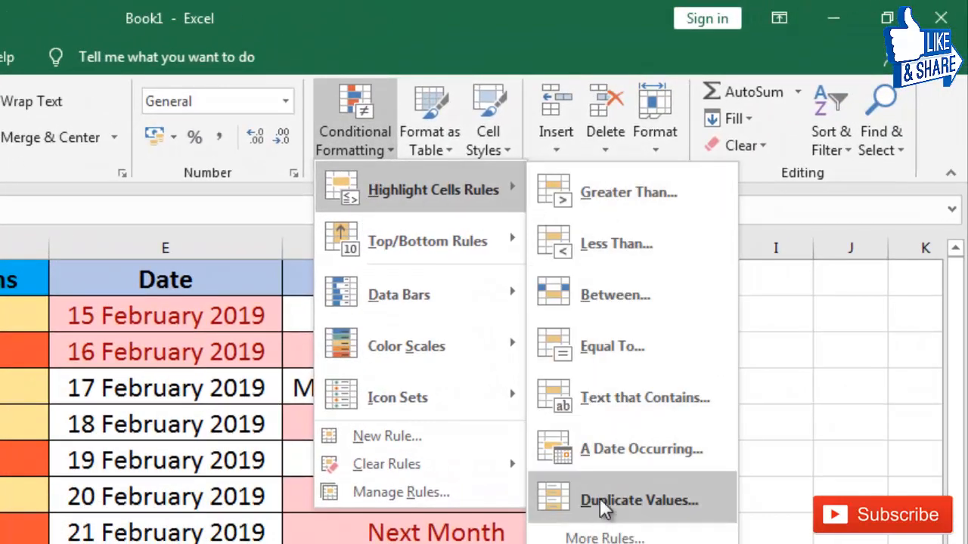
{"action": "left_click", "coordinate": [597, 518]}
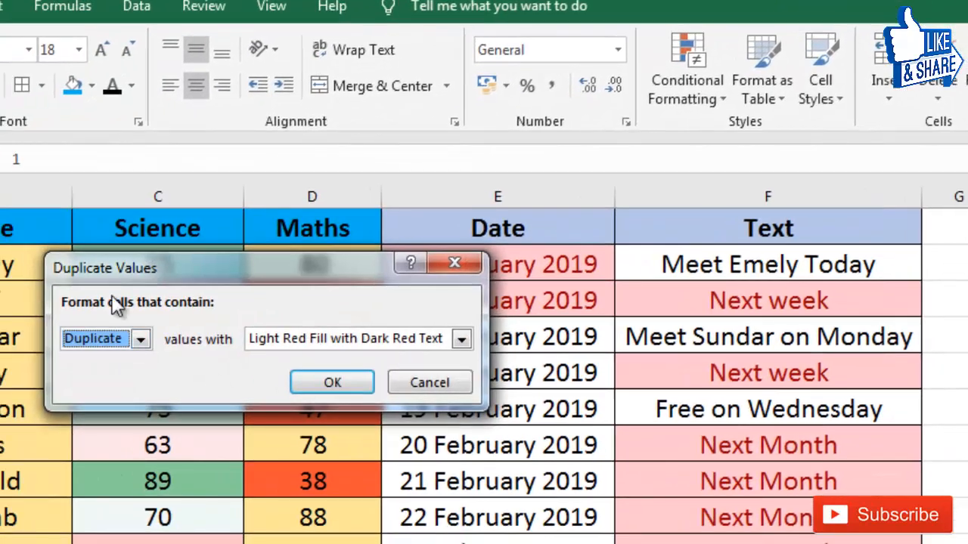
{"action": "left_click_drag", "start_coordinate": [272, 266], "coordinate": [756, 247]}
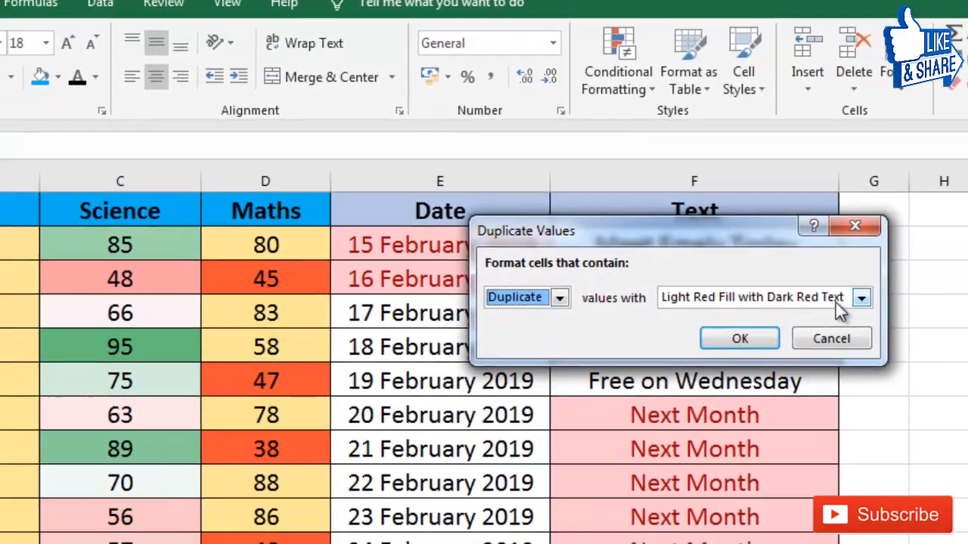
{"action": "left_click", "coordinate": [854, 316]}
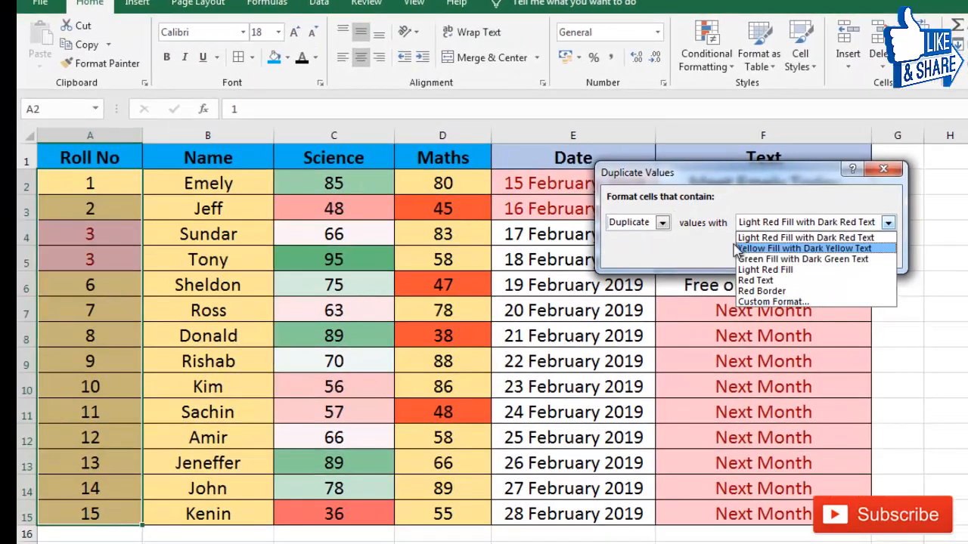
{"action": "left_click", "coordinate": [668, 236]}
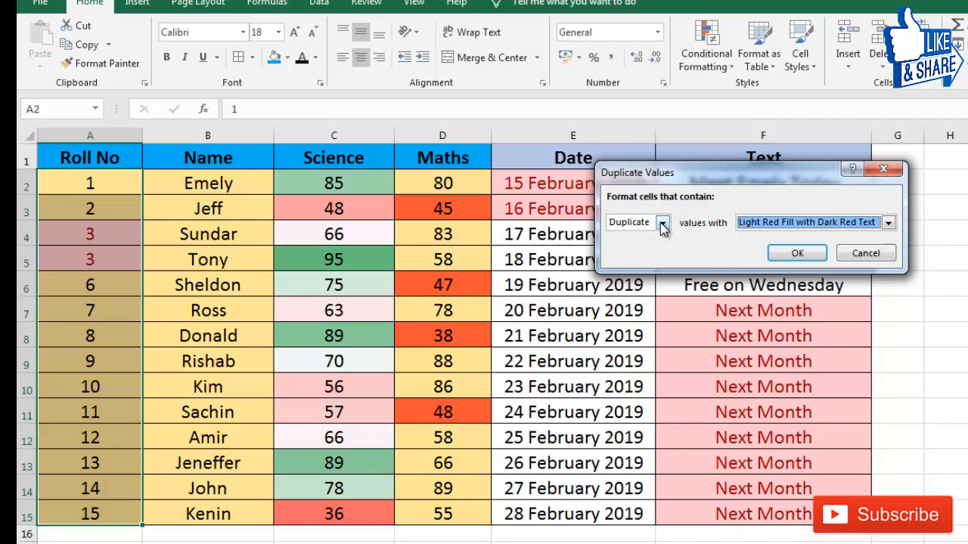
Step: Switch the rule to format Unique values, apply it to the roll numbers, and deselect the column
{"action": "left_click", "coordinate": [661, 225]}
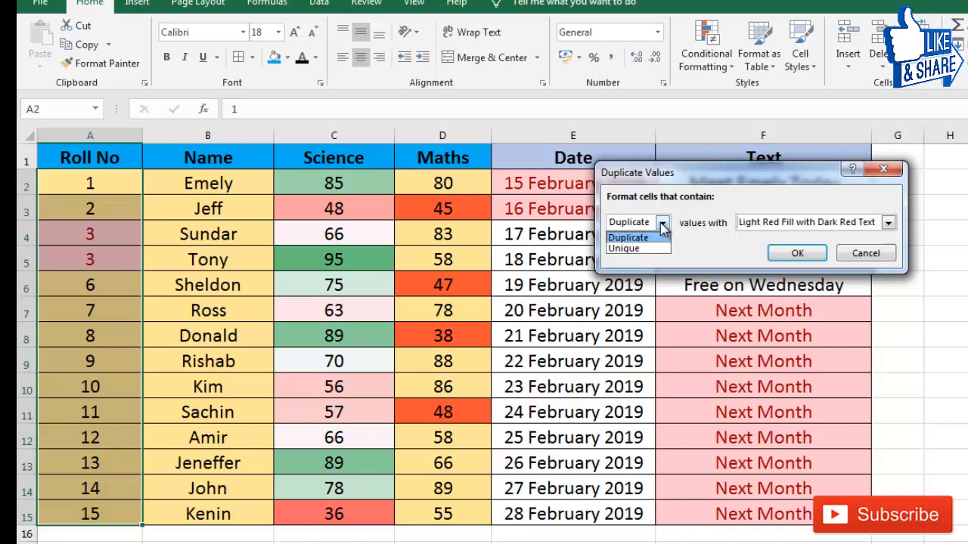
{"action": "left_click", "coordinate": [625, 249]}
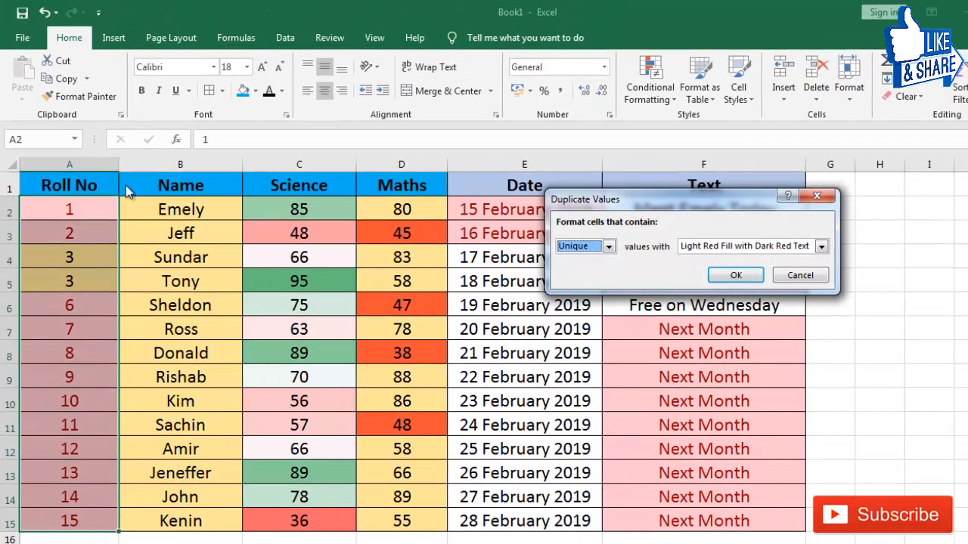
{"action": "left_click", "coordinate": [735, 276]}
{"action": "left_click", "coordinate": [924, 347]}
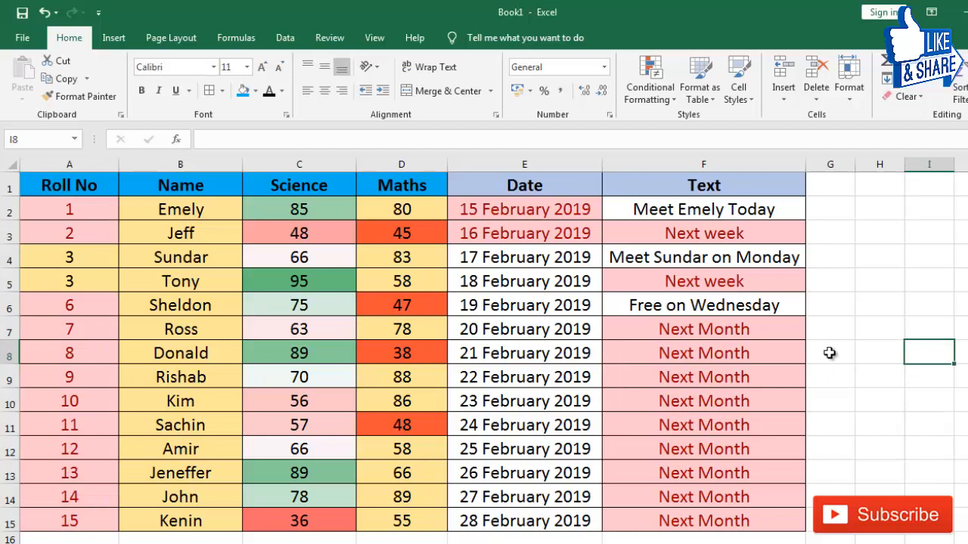
Step: Clear all conditional formatting rules from the entire sheet
{"action": "left_click", "coordinate": [299, 209]}
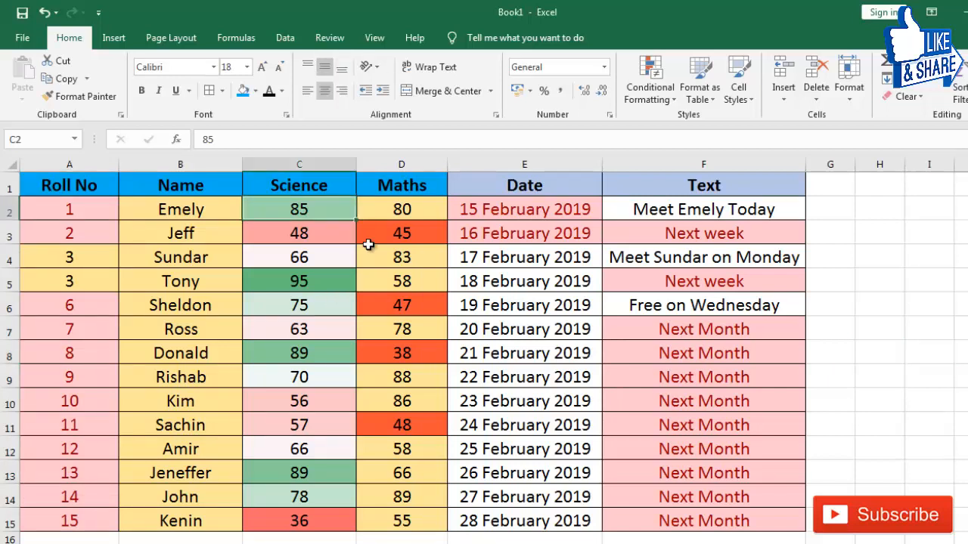
{"action": "left_click_drag", "start_coordinate": [402, 209], "coordinate": [402, 473]}
{"action": "left_click", "coordinate": [297, 201]}
{"action": "left_click_drag", "start_coordinate": [70, 209], "coordinate": [751, 521]}
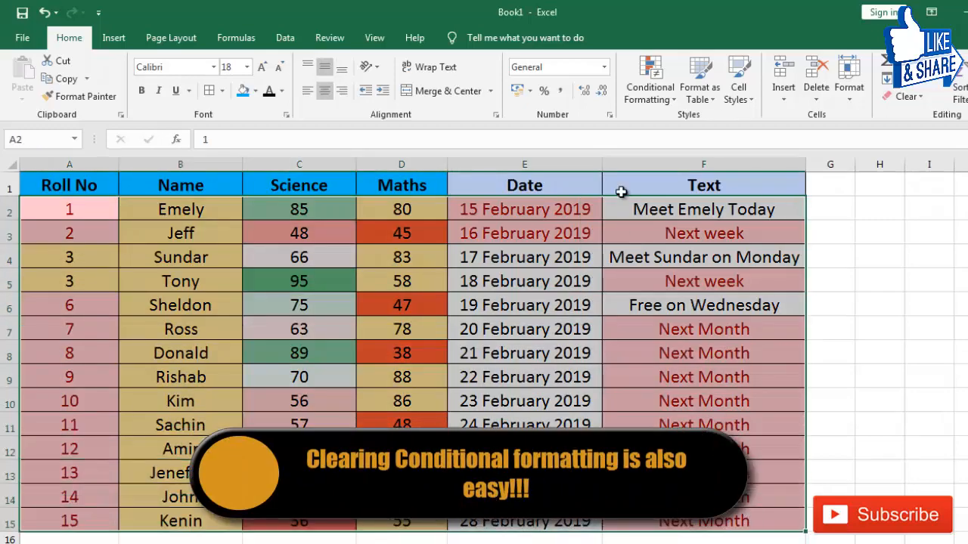
{"action": "left_click", "coordinate": [673, 97]}
{"action": "mouse_move", "coordinate": [703, 310]}
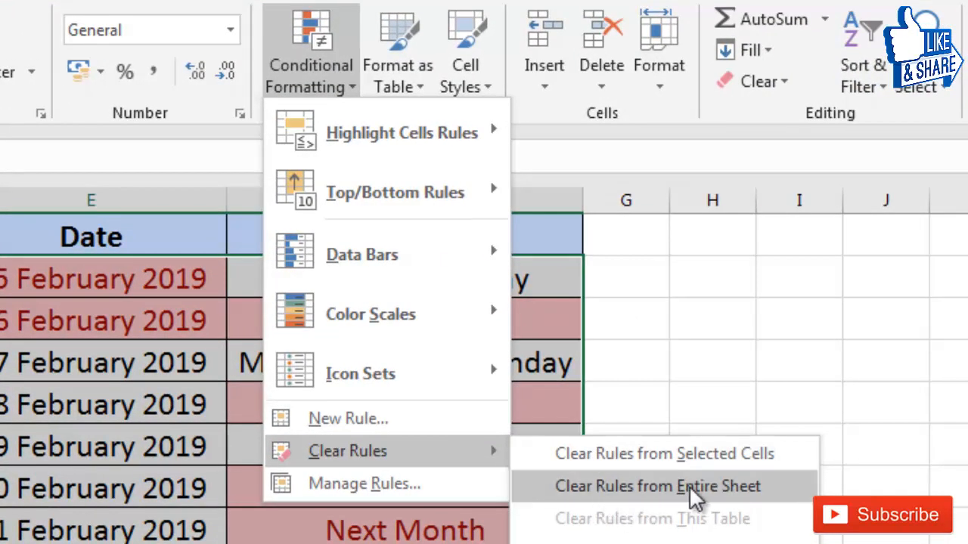
{"action": "left_click", "coordinate": [690, 486]}
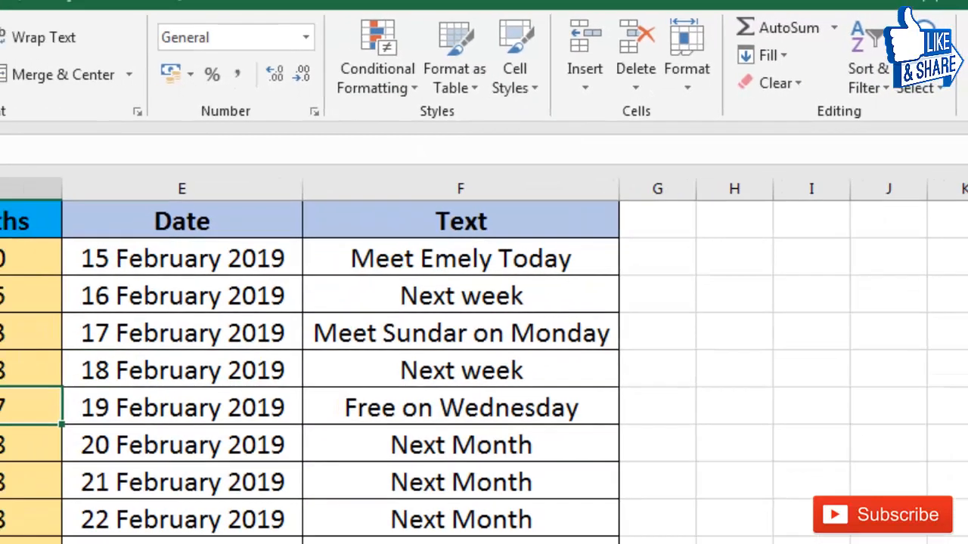
Step: Apply the uncircled check mark, exclamation mark and cross icon set to the Maths marks in D2:D15
{"action": "left_click", "coordinate": [30, 259]}
{"action": "key", "text": "ctrl+shift+Down"}
{"action": "left_click", "coordinate": [31, 409]}
{"action": "left_click", "coordinate": [30, 258]}
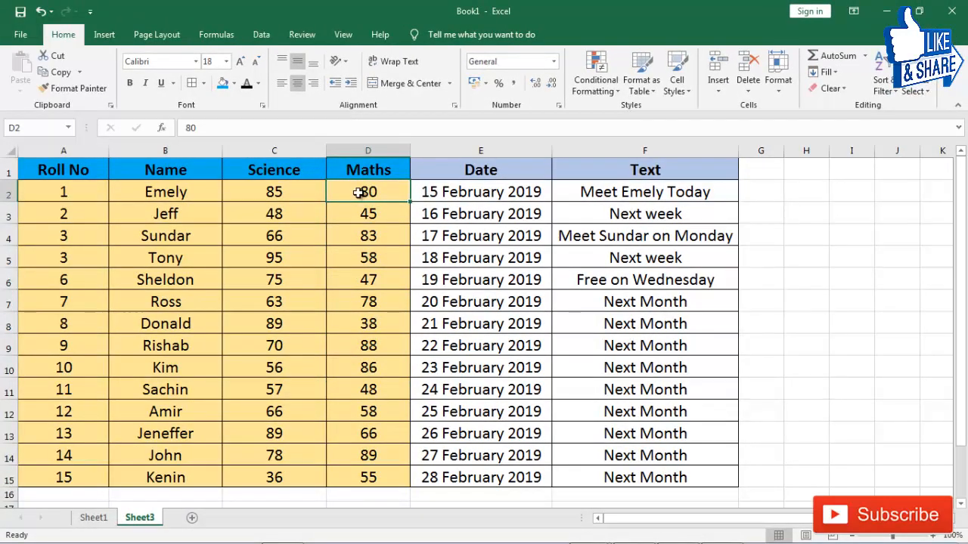
{"action": "left_click_drag", "start_coordinate": [359, 193], "coordinate": [368, 477]}
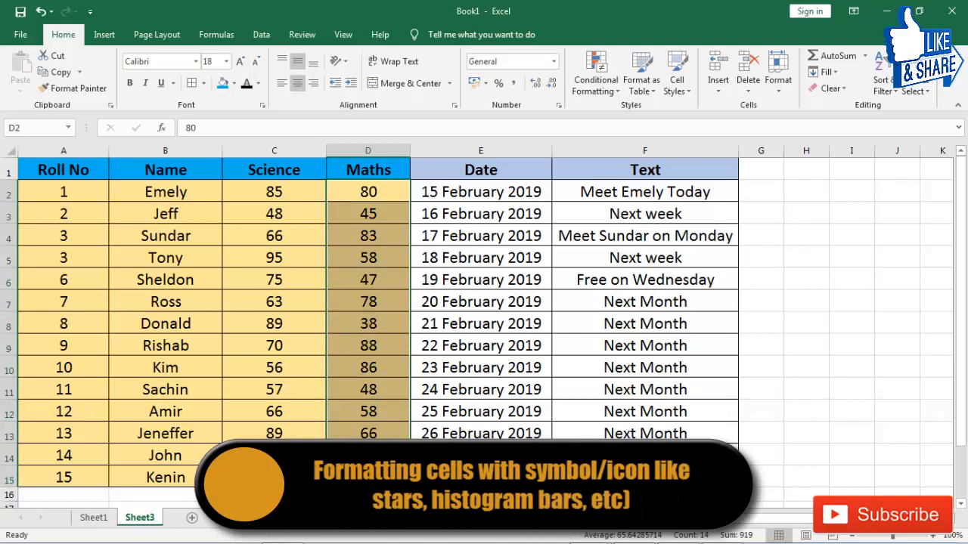
{"action": "left_click", "coordinate": [367, 280]}
{"action": "left_click_drag", "start_coordinate": [356, 193], "coordinate": [368, 477]}
{"action": "left_click", "coordinate": [594, 95]}
{"action": "mouse_move", "coordinate": [617, 241]}
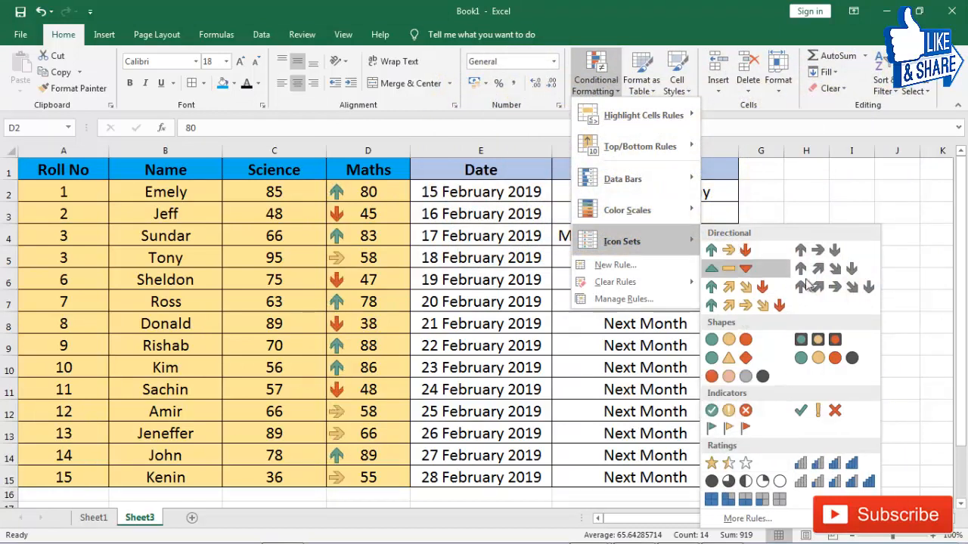
{"action": "left_click", "coordinate": [824, 409]}
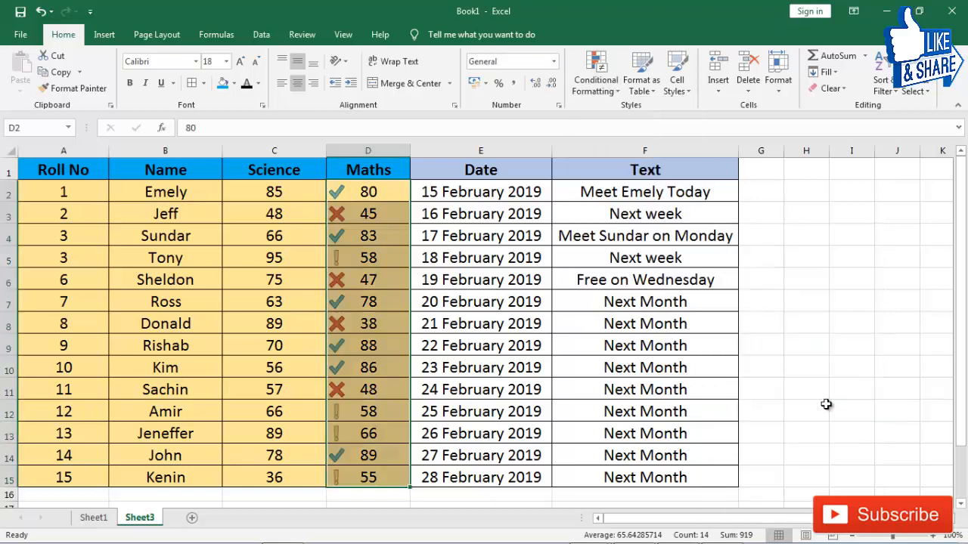
Step: Open the Icon Set rule of the Maths marks in D2:D15 for editing through the rules manager
{"action": "left_click_drag", "start_coordinate": [368, 192], "coordinate": [363, 484]}
{"action": "left_click", "coordinate": [596, 75]}
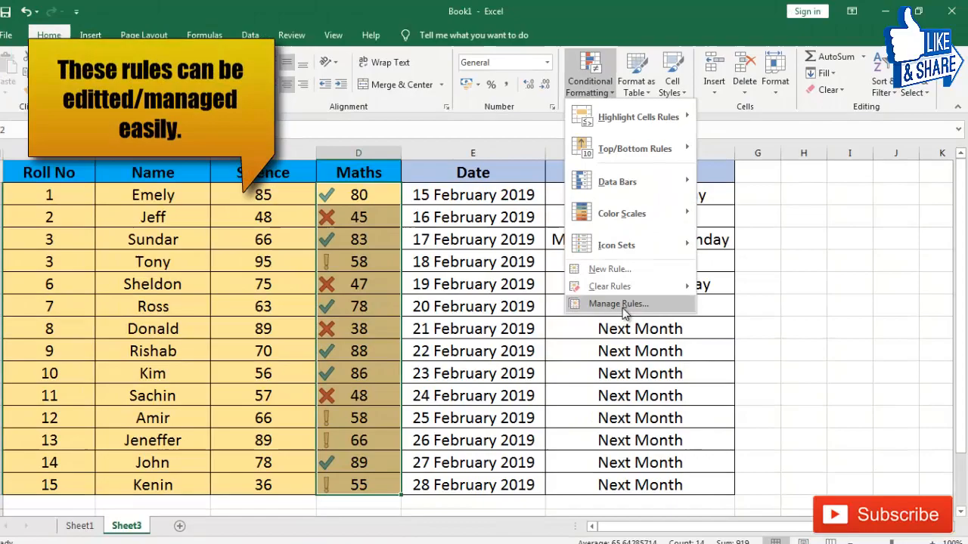
{"action": "left_click", "coordinate": [623, 300]}
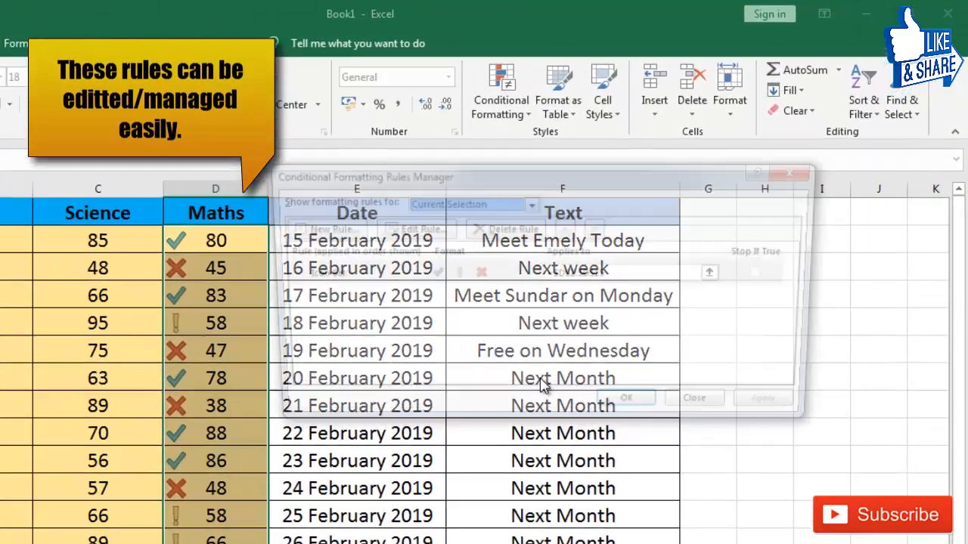
{"action": "left_click", "coordinate": [430, 278]}
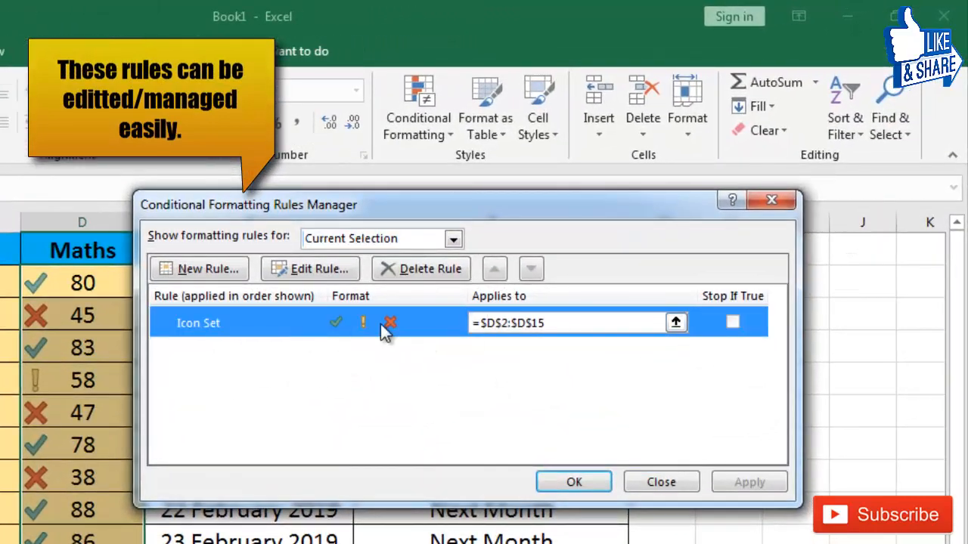
{"action": "left_click", "coordinate": [316, 269]}
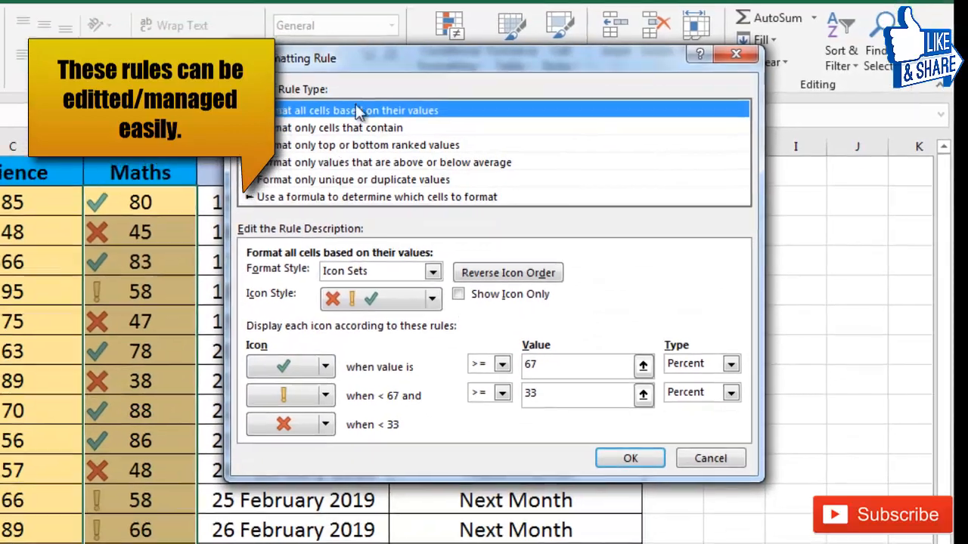
Step: Set the check mark icon's threshold to 70 percent and select the exclamation mark icon's threshold value
{"action": "left_click_drag", "start_coordinate": [334, 126], "coordinate": [510, 146]}
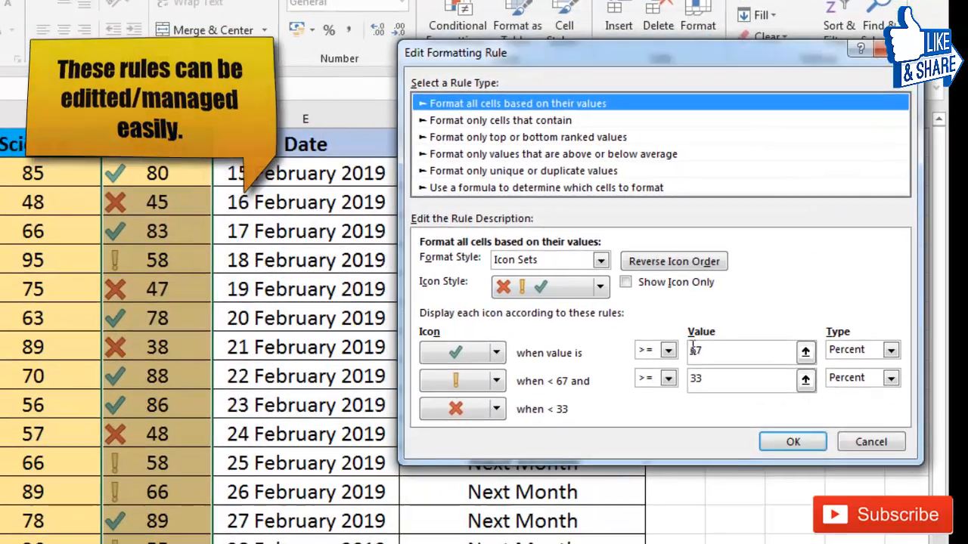
{"action": "left_click_drag", "start_coordinate": [704, 350], "coordinate": [679, 351]}
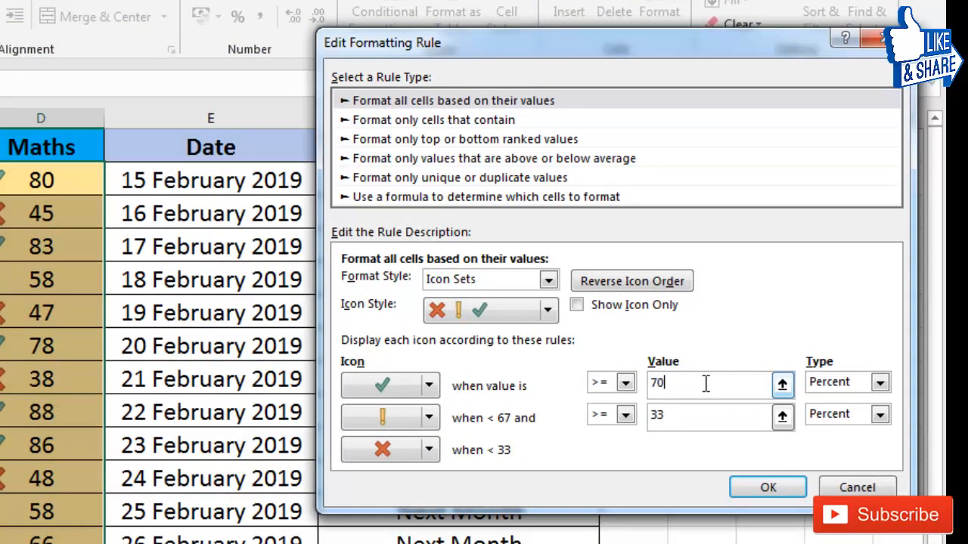
{"action": "left_click", "coordinate": [677, 416]}
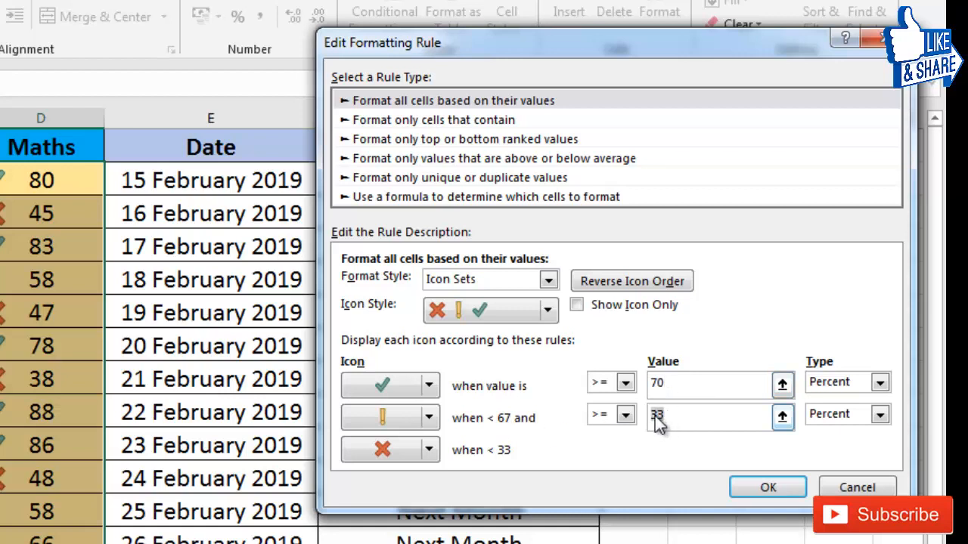